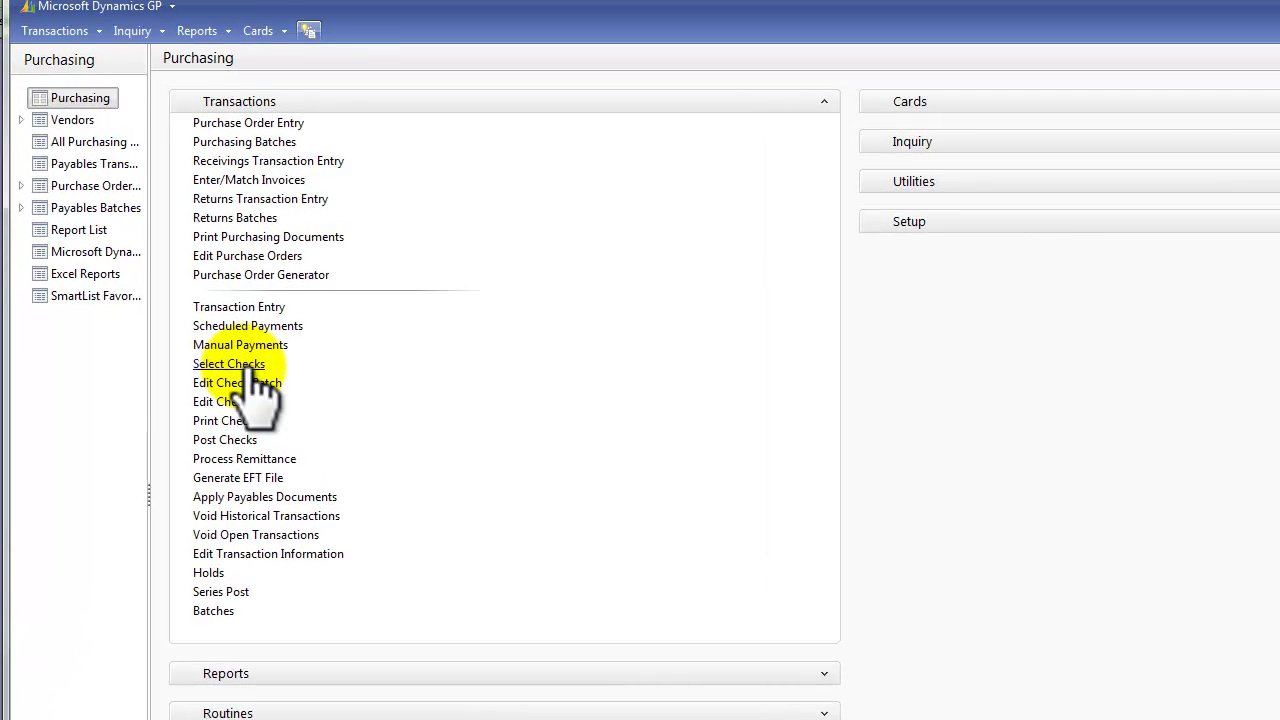
Create a payables check batch with the ID SELECTCHECKS through Select Checks, assign the FIRST BANK checkbook and save it.
{"action": "left_click", "coordinate": [240, 364]}
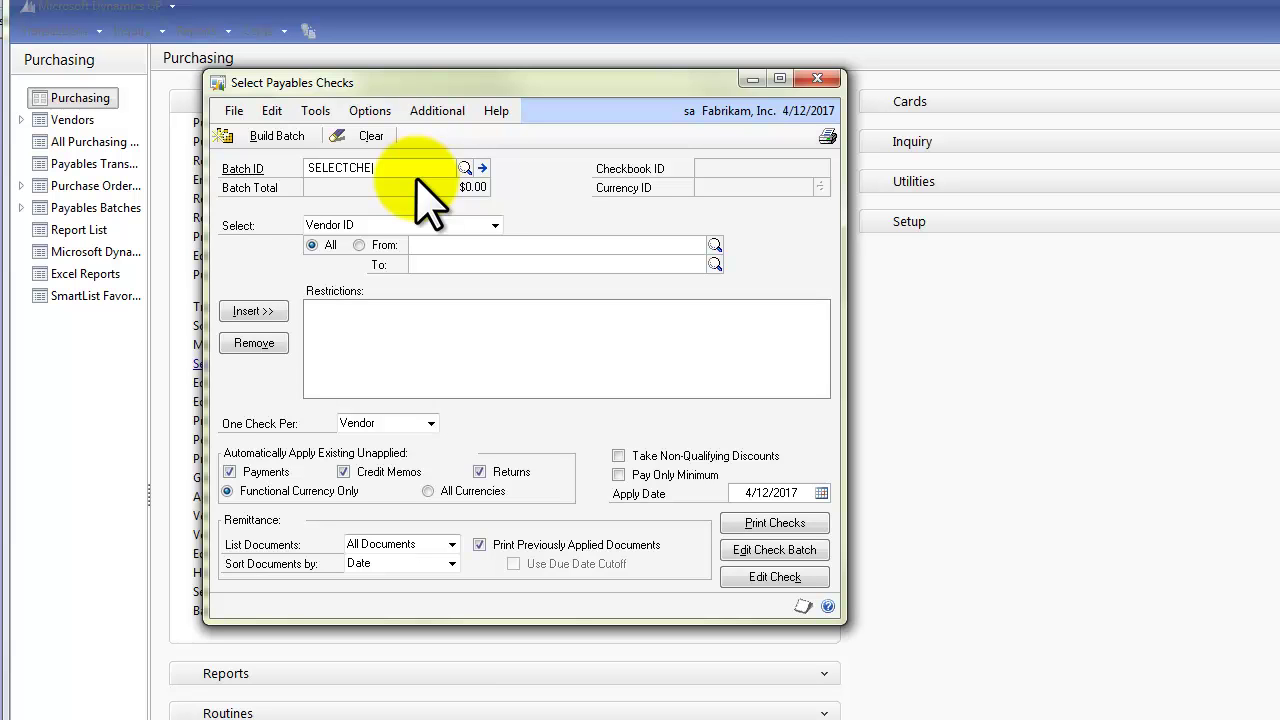
{"action": "type", "text": "S"}
{"action": "key", "text": "Tab"}
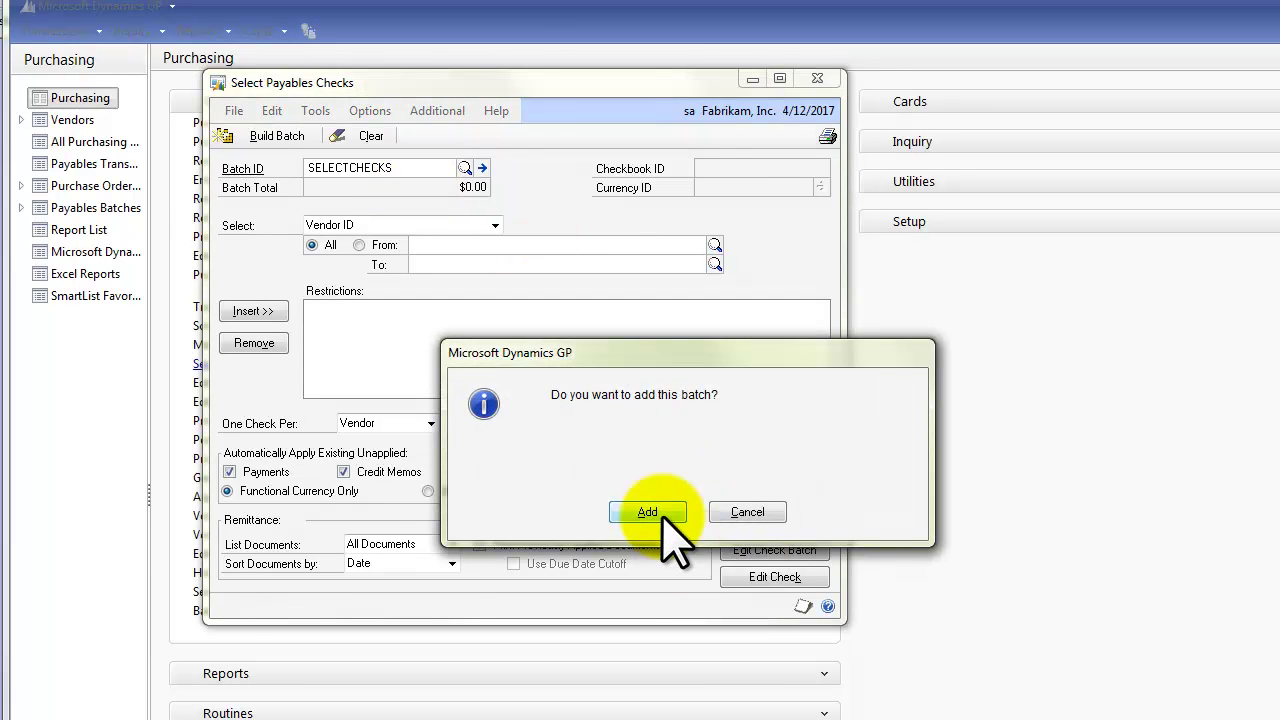
{"action": "left_click", "coordinate": [652, 512]}
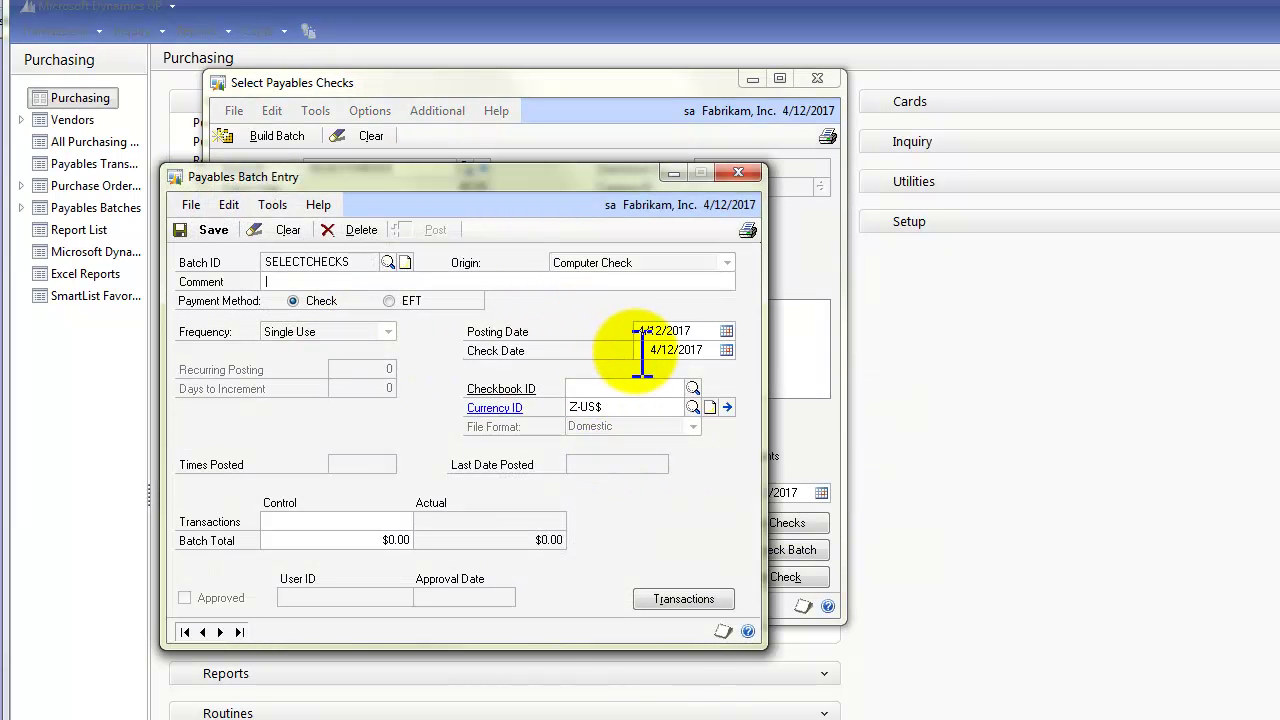
{"action": "left_click", "coordinate": [693, 388]}
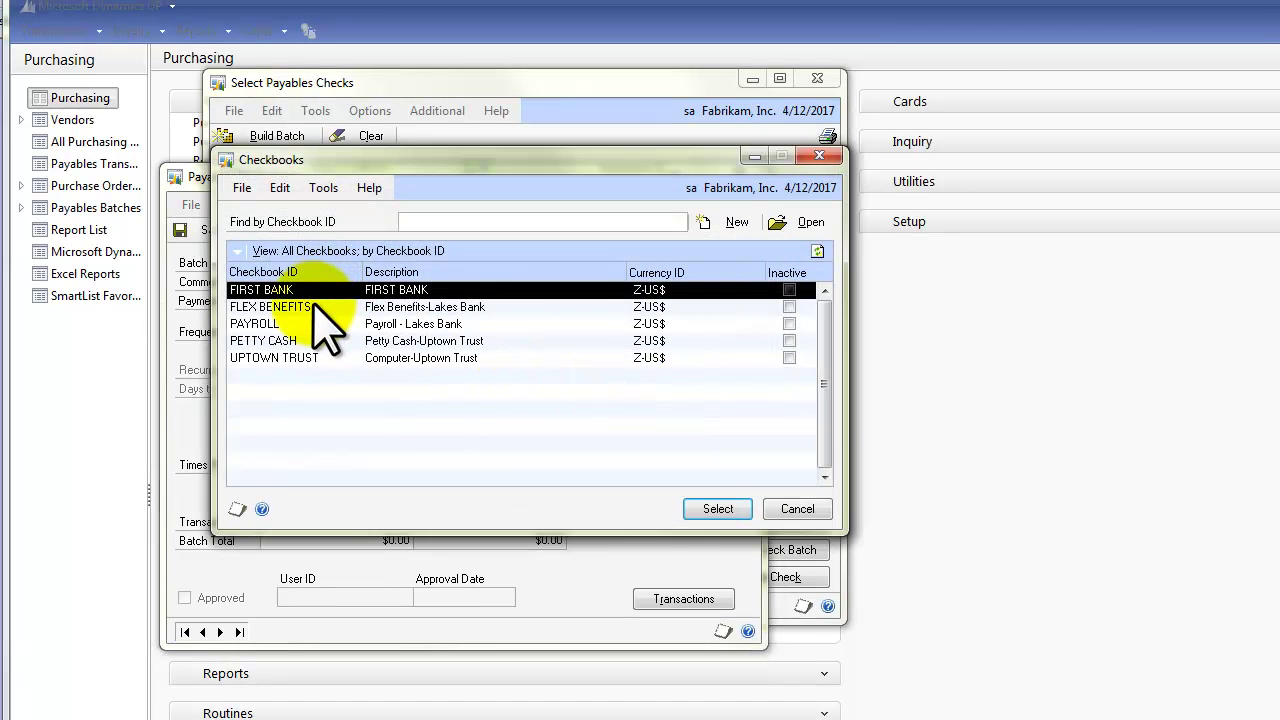
{"action": "double_click", "coordinate": [307, 293]}
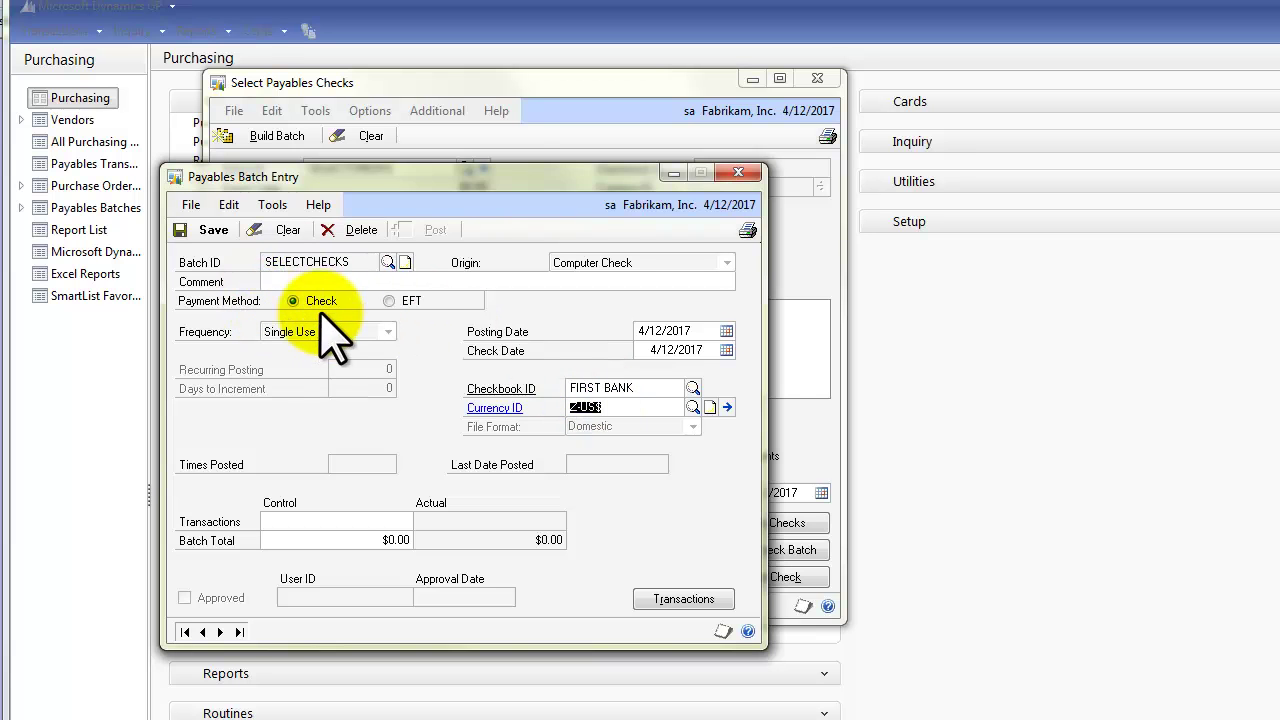
{"action": "left_click", "coordinate": [205, 230]}
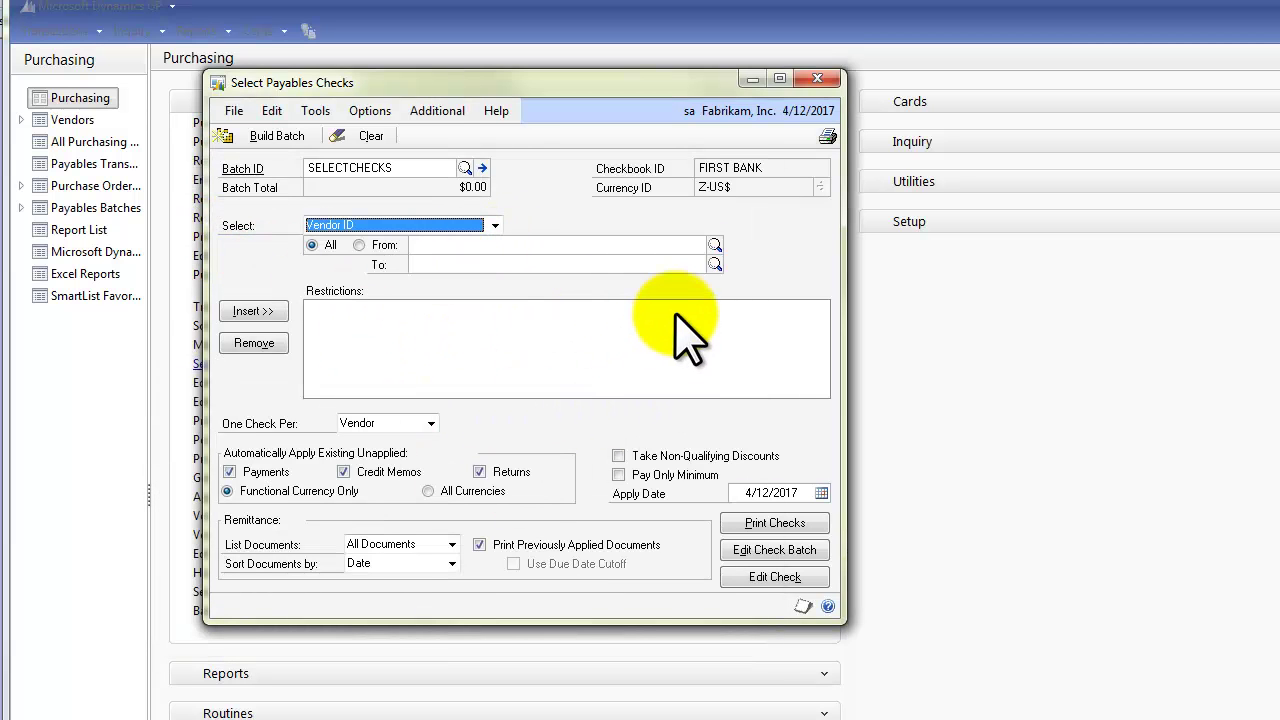
Restrict the check selection to vendor IDs from ACETRAVE0001 to ACETRAVE0001 and insert the restriction.
{"action": "left_click", "coordinate": [714, 245]}
{"action": "double_click", "coordinate": [490, 280]}
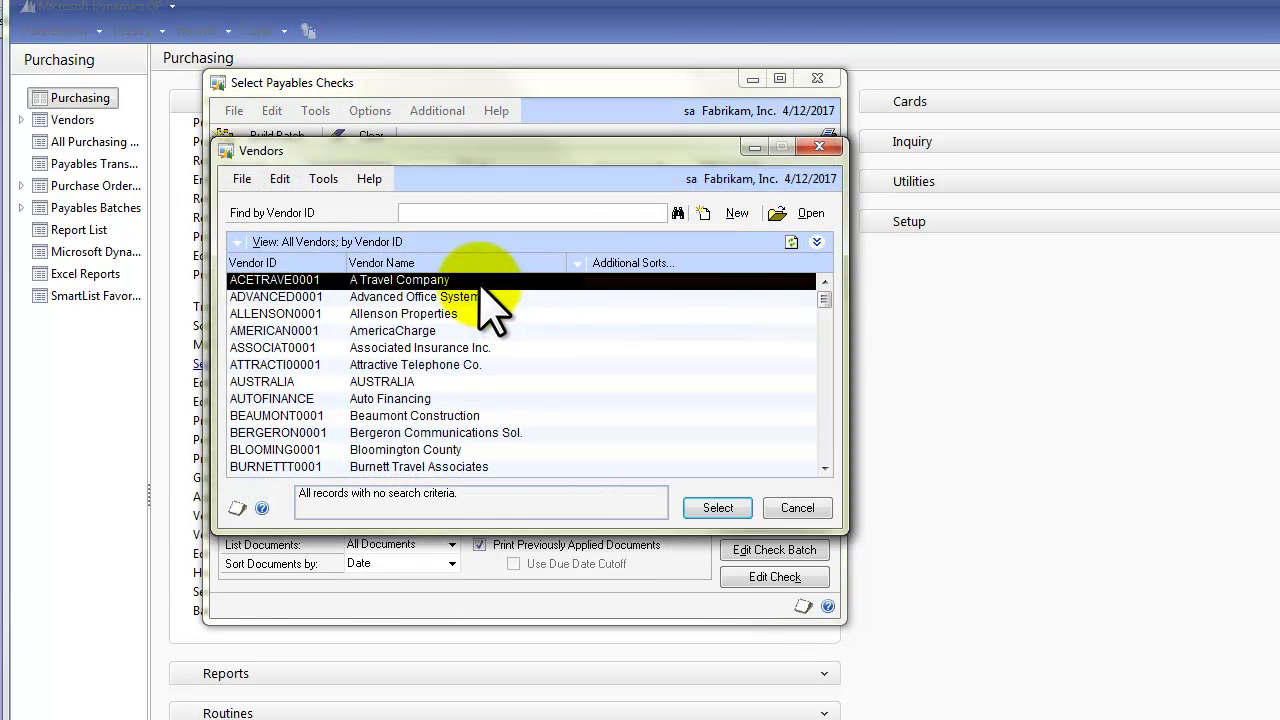
{"action": "left_click", "coordinate": [715, 264]}
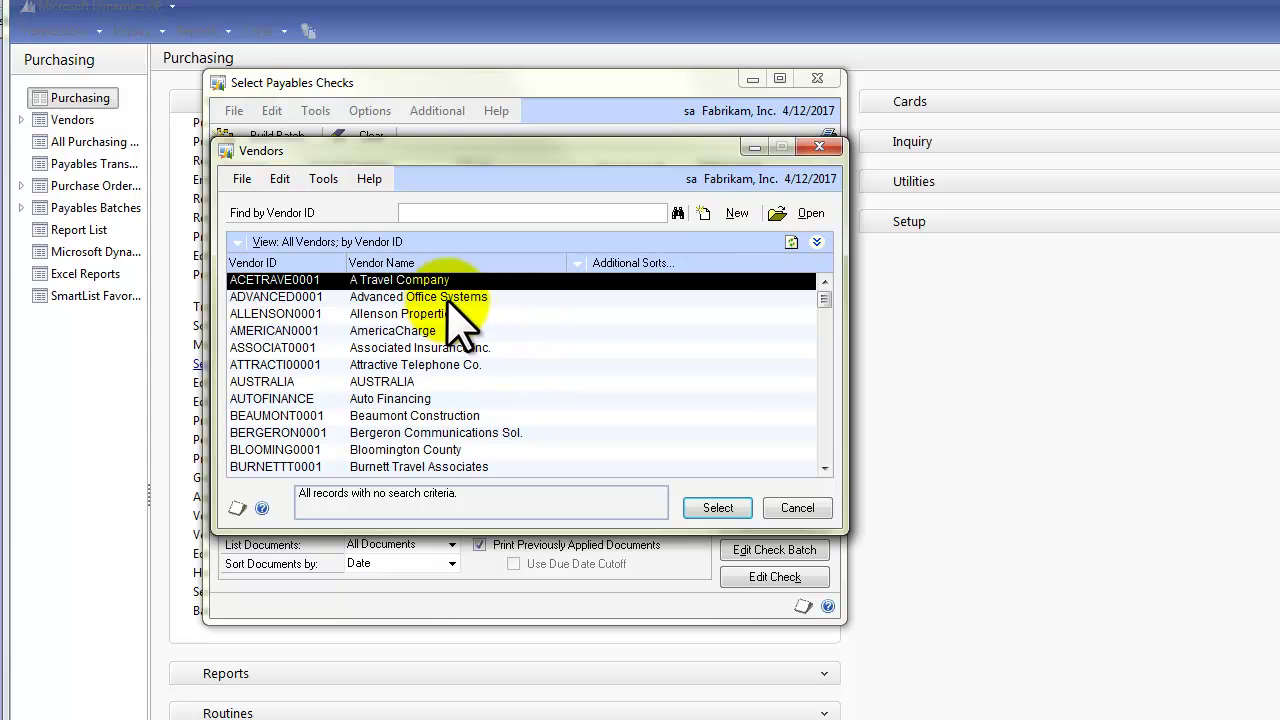
{"action": "key", "text": "Escape"}
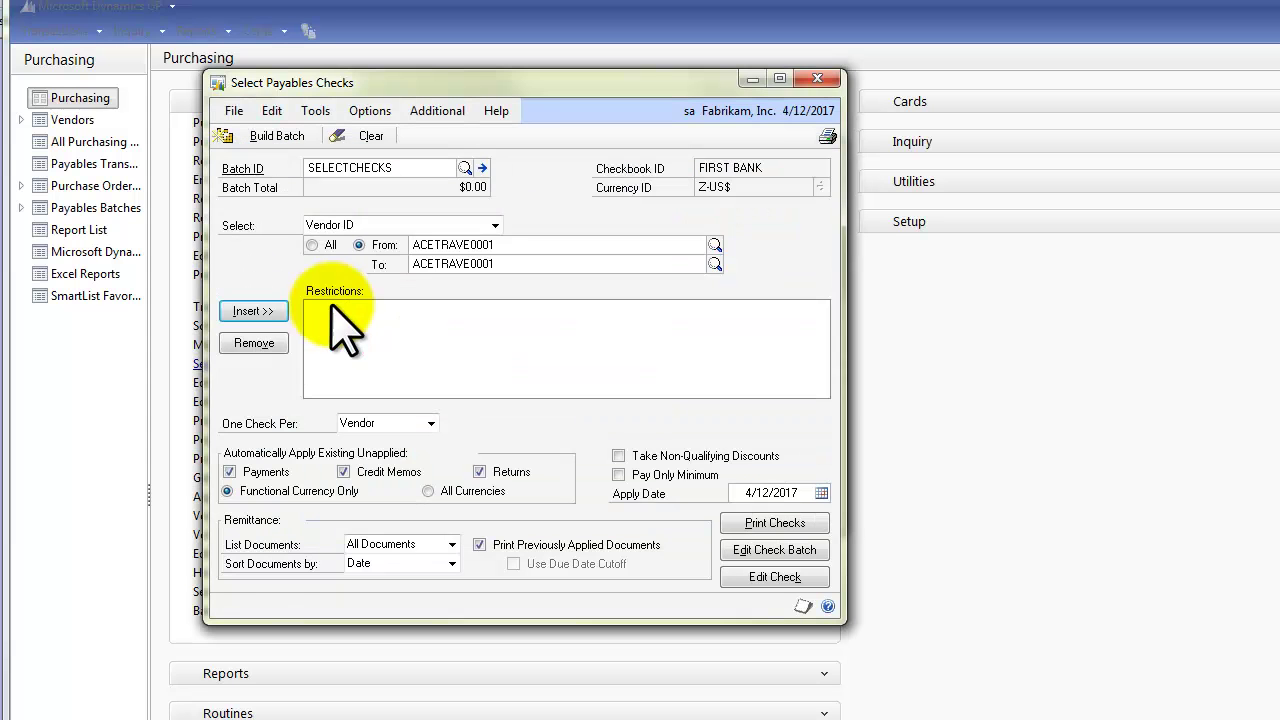
{"action": "left_click", "coordinate": [275, 311]}
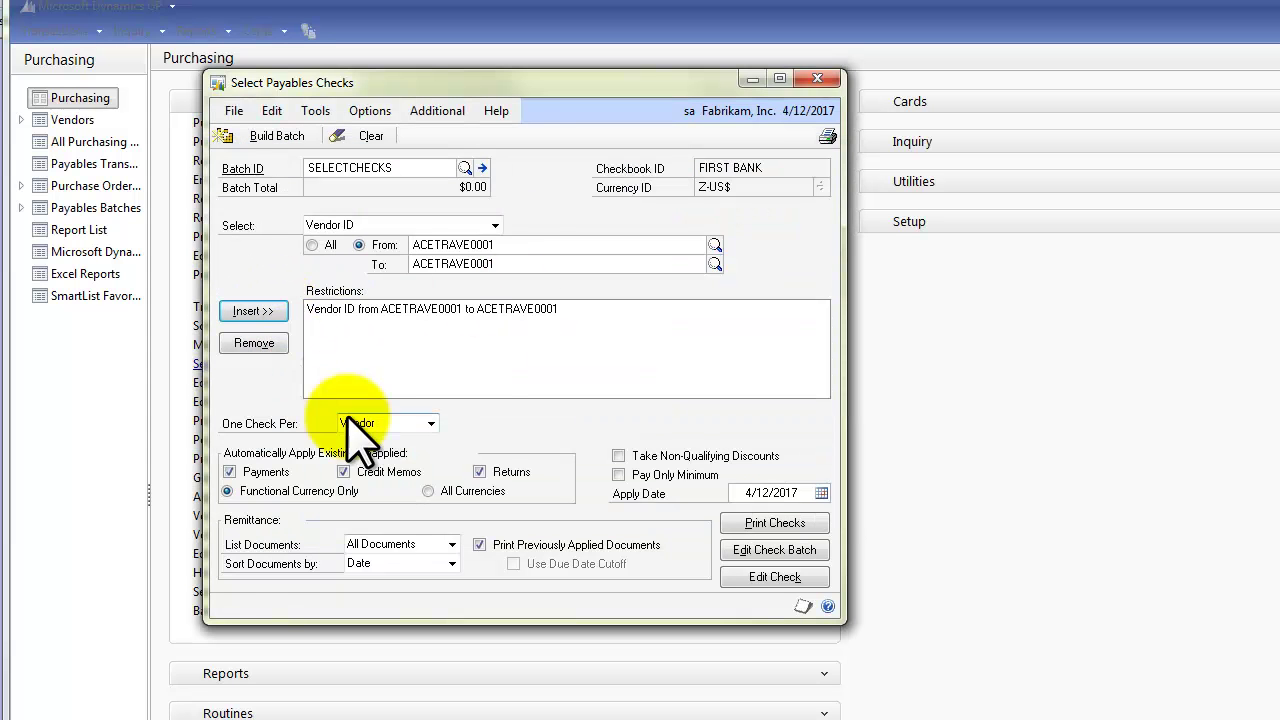
Keep one check per vendor and build the SELECTCHECKS batch.
{"action": "left_click", "coordinate": [430, 424]}
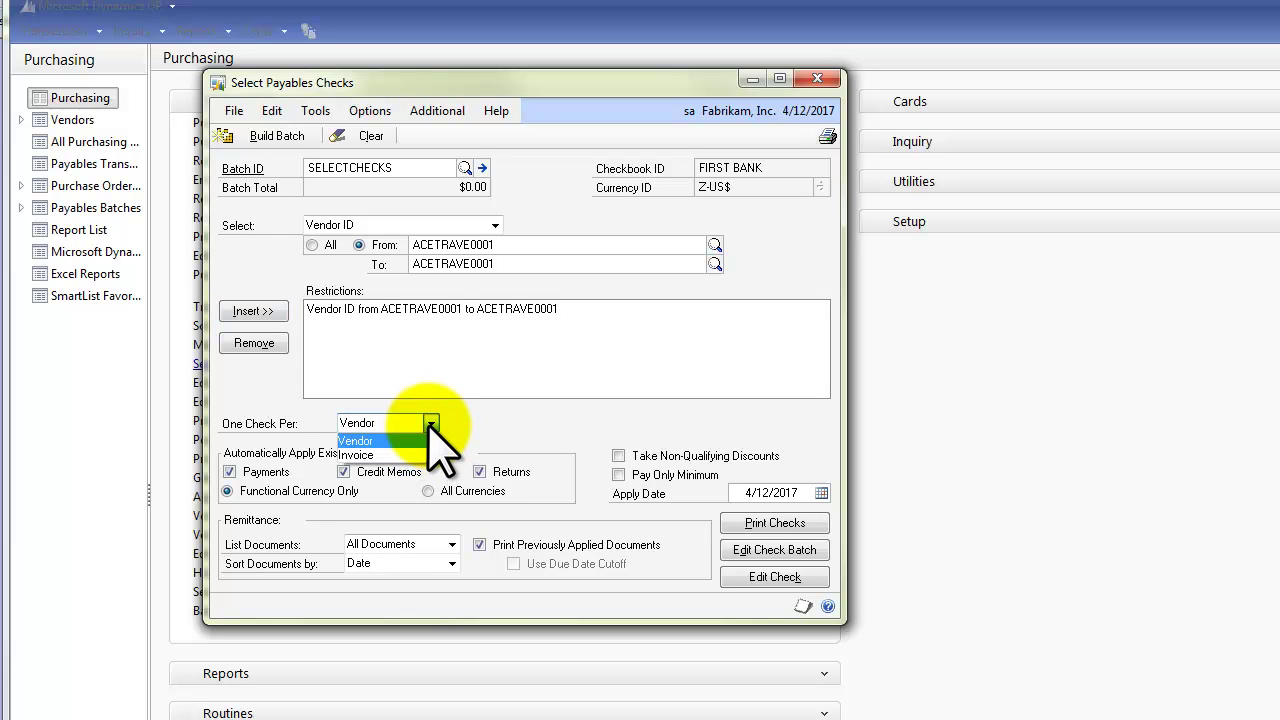
{"action": "left_click", "coordinate": [498, 446]}
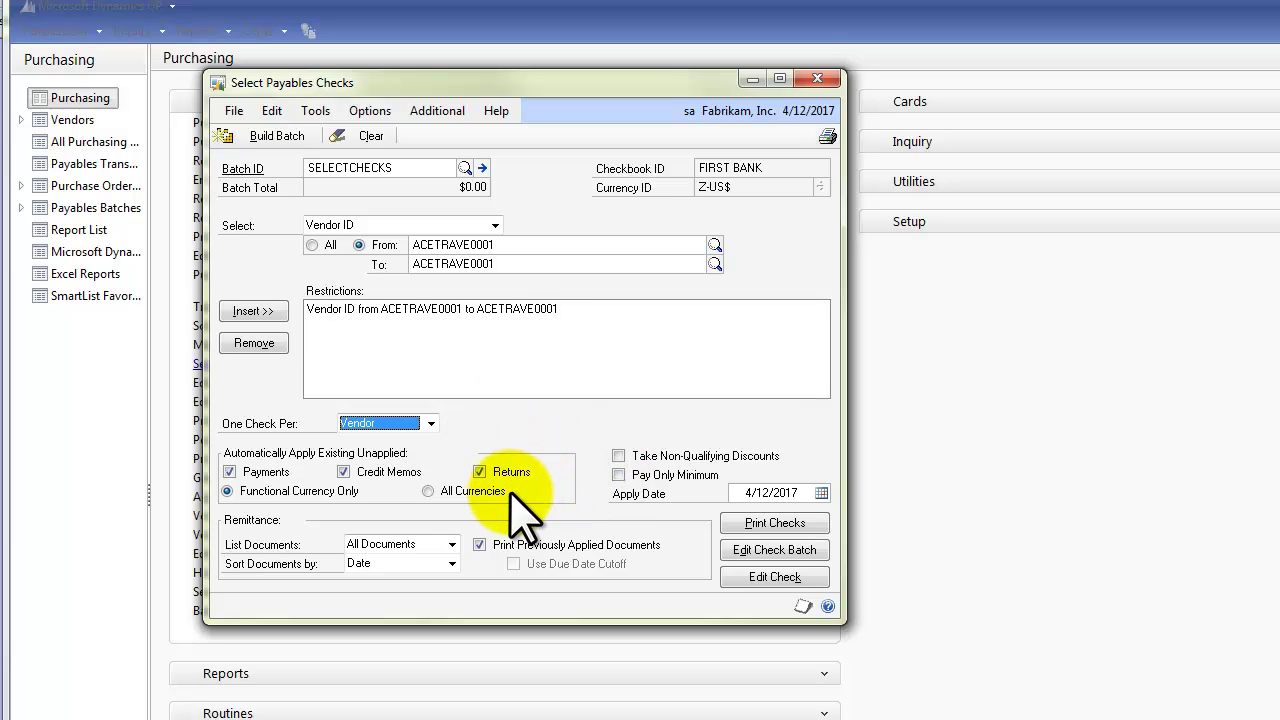
{"action": "left_click", "coordinate": [274, 140]}
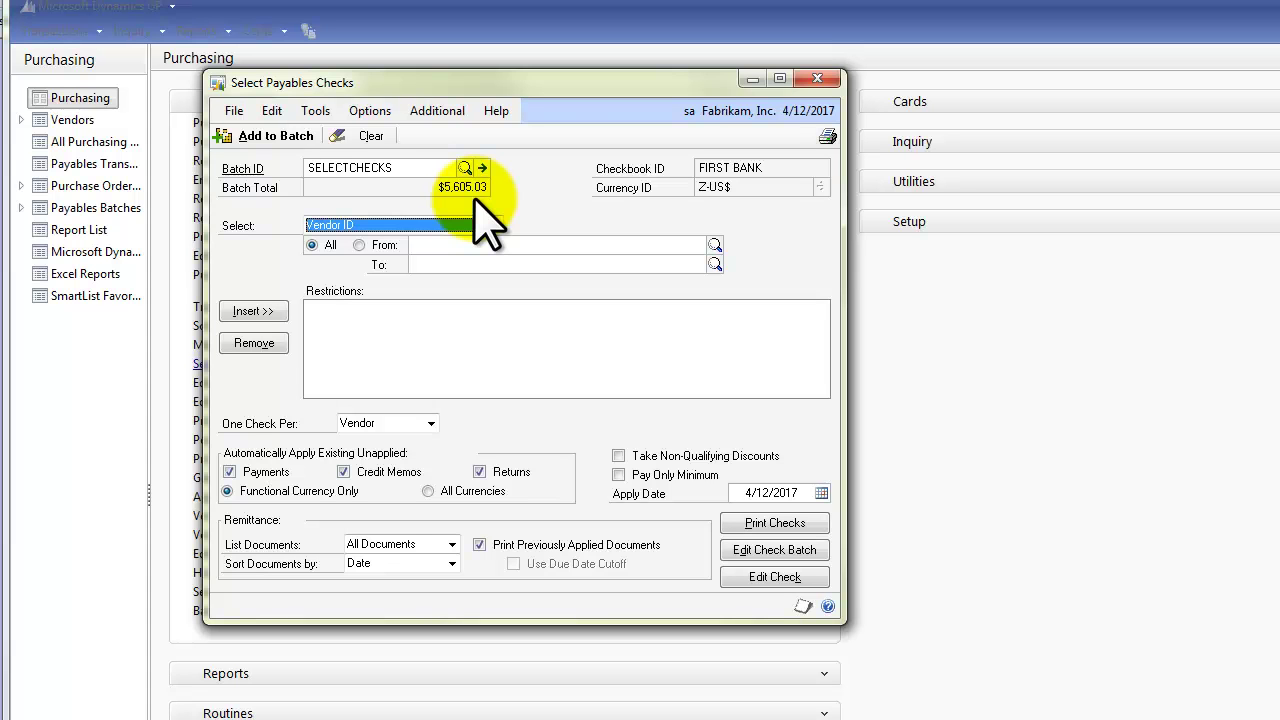
Print the Computer Check Edit List for the batch to the screen only and cancel the additional report prompt.
{"action": "left_click", "coordinate": [827, 136]}
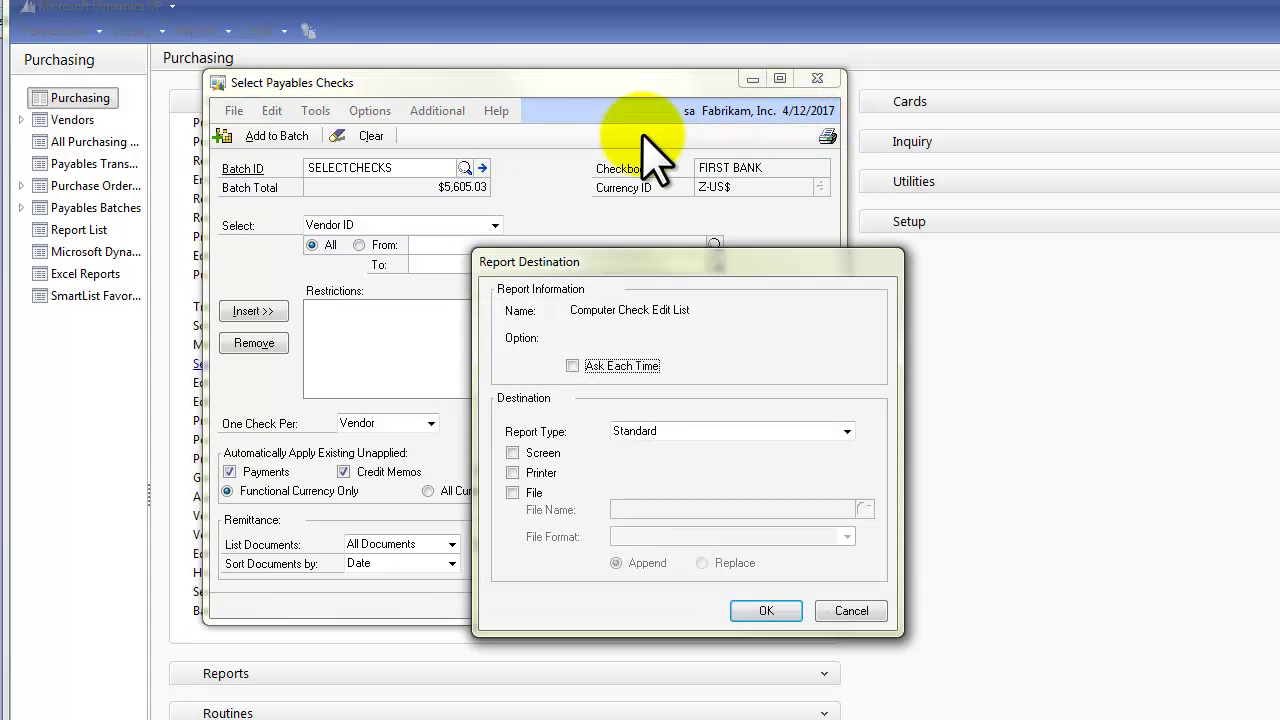
{"action": "left_click", "coordinate": [520, 453]}
{"action": "left_click", "coordinate": [758, 609]}
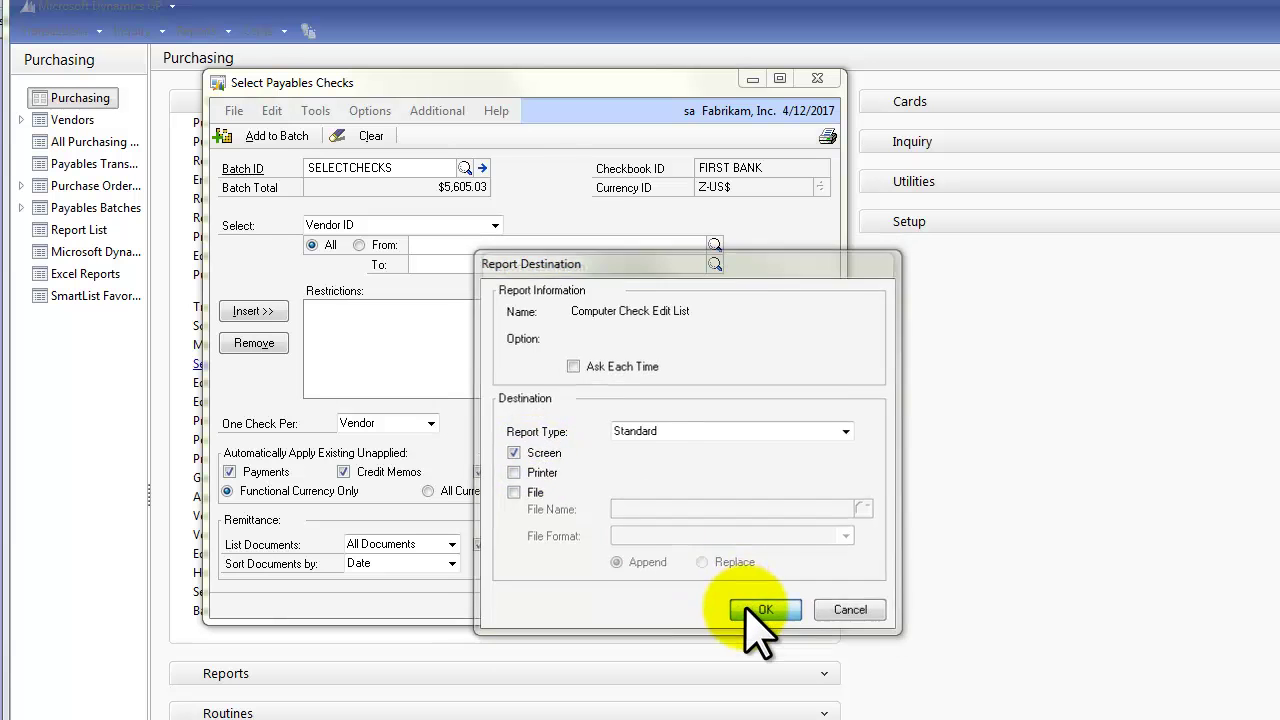
{"action": "left_click", "coordinate": [848, 610]}
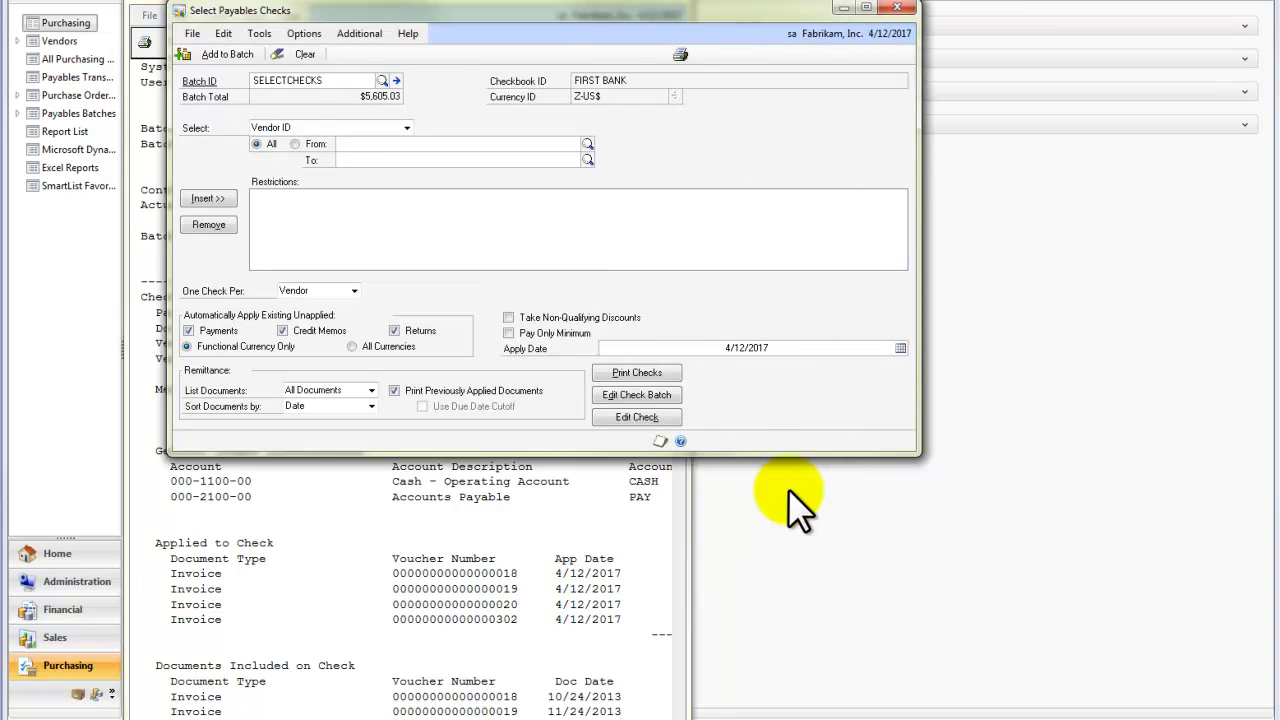
Enlarge the edit list report, review its distributions and applied invoices, and close both the report and the check selection window.
{"action": "left_click", "coordinate": [668, 572]}
{"action": "left_click_drag", "start_coordinate": [686, 560], "coordinate": [1207, 495]}
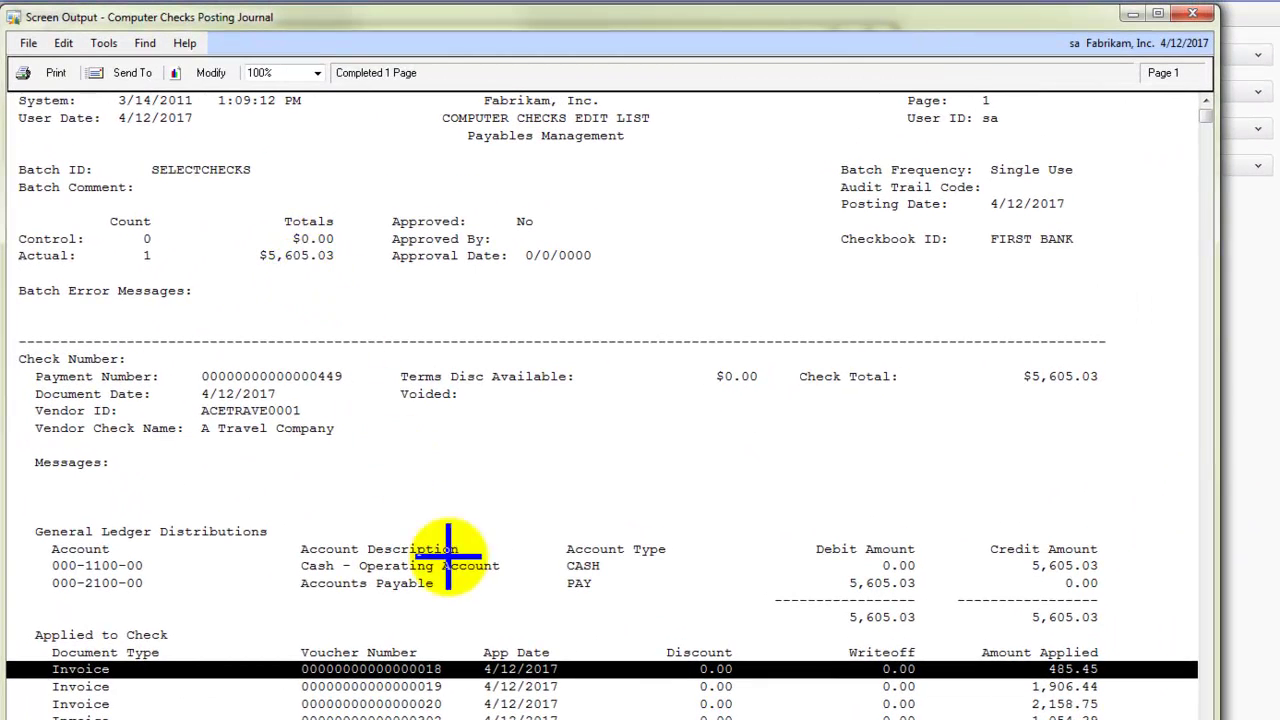
{"action": "scroll", "coordinate": [470, 632], "scroll_direction": "down", "scroll_amount": 3}
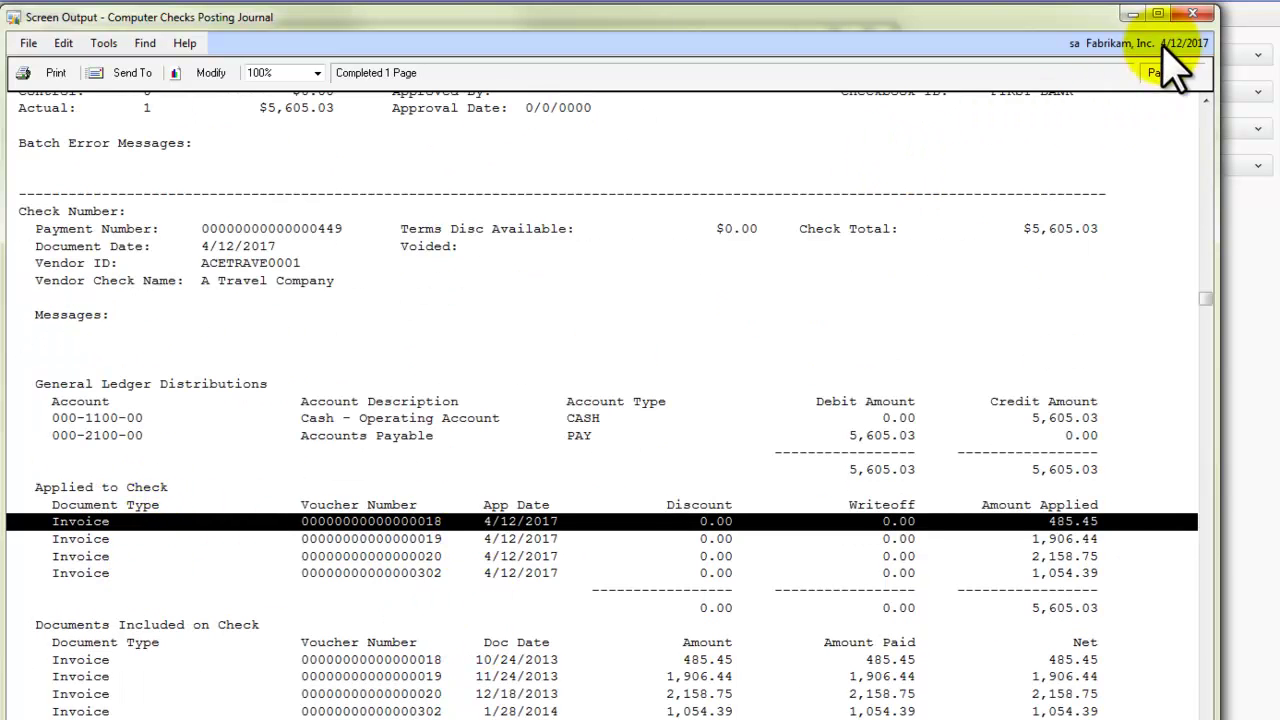
{"action": "left_click", "coordinate": [1192, 14]}
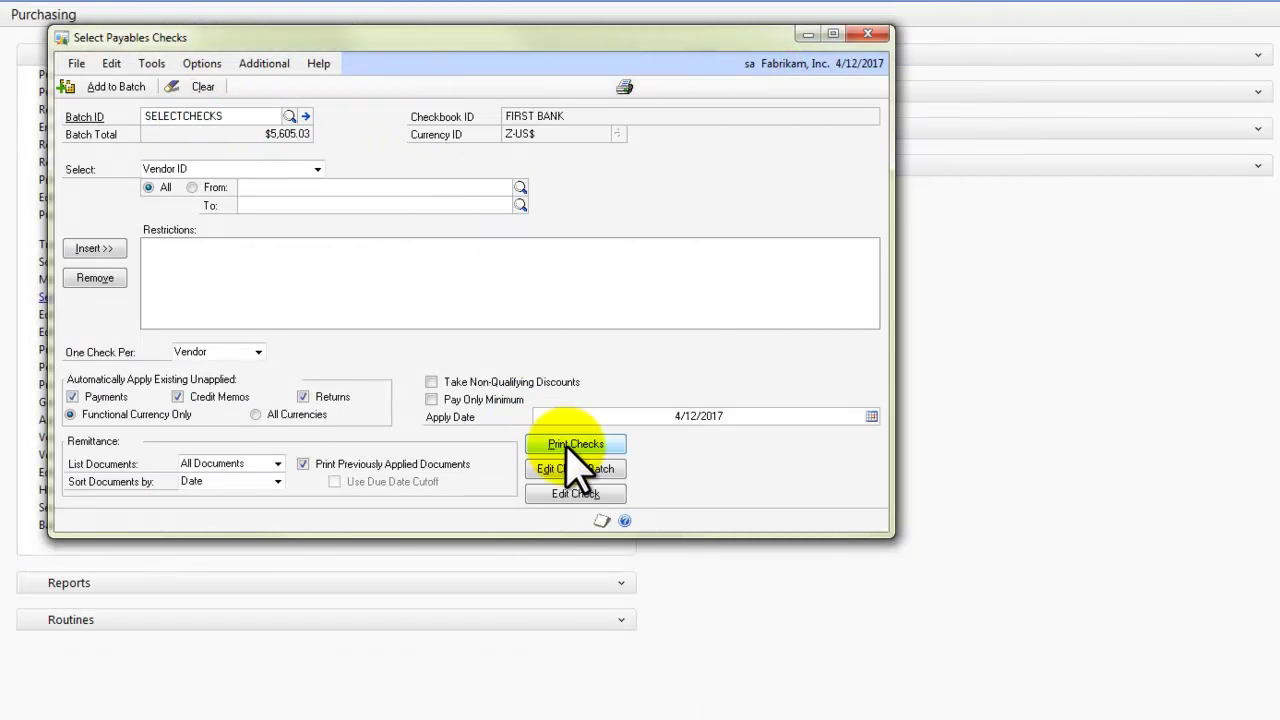
{"action": "left_click", "coordinate": [868, 33]}
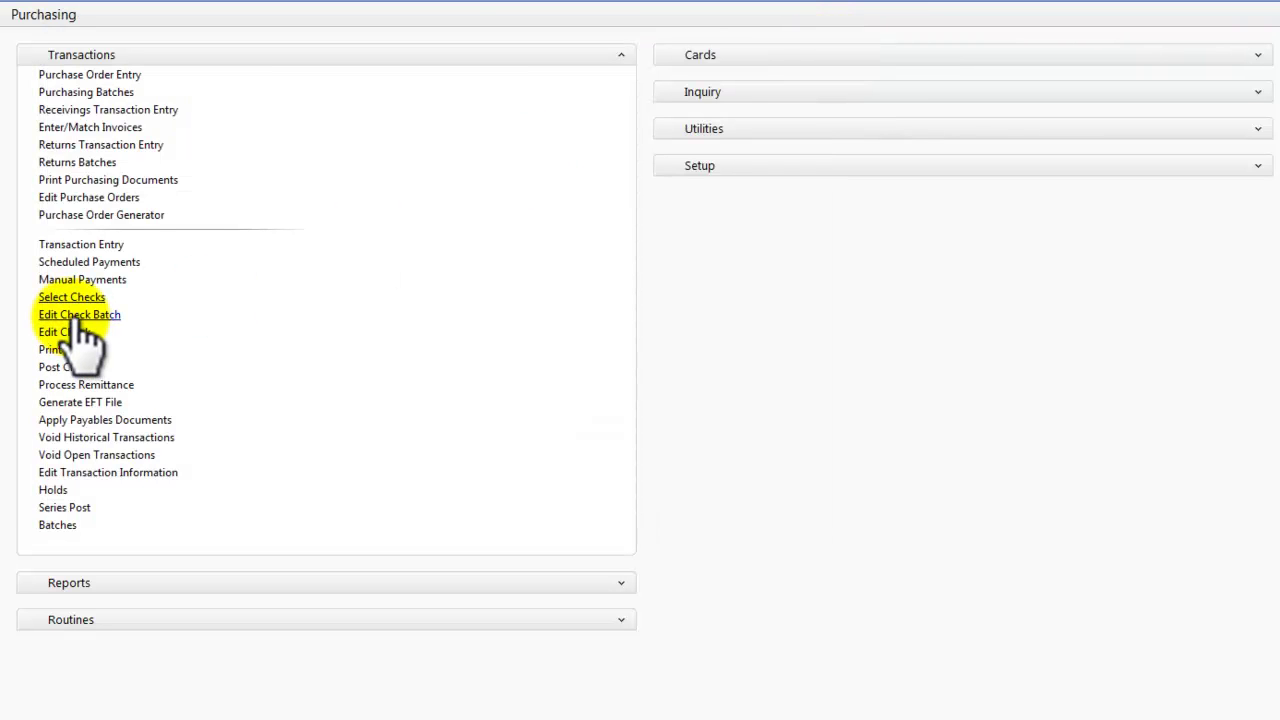
Create a batch with the ID EDITCHECKBATCH through Edit Check Batch, assign the FIRST BANK checkbook and save it.
{"action": "left_click", "coordinate": [80, 316]}
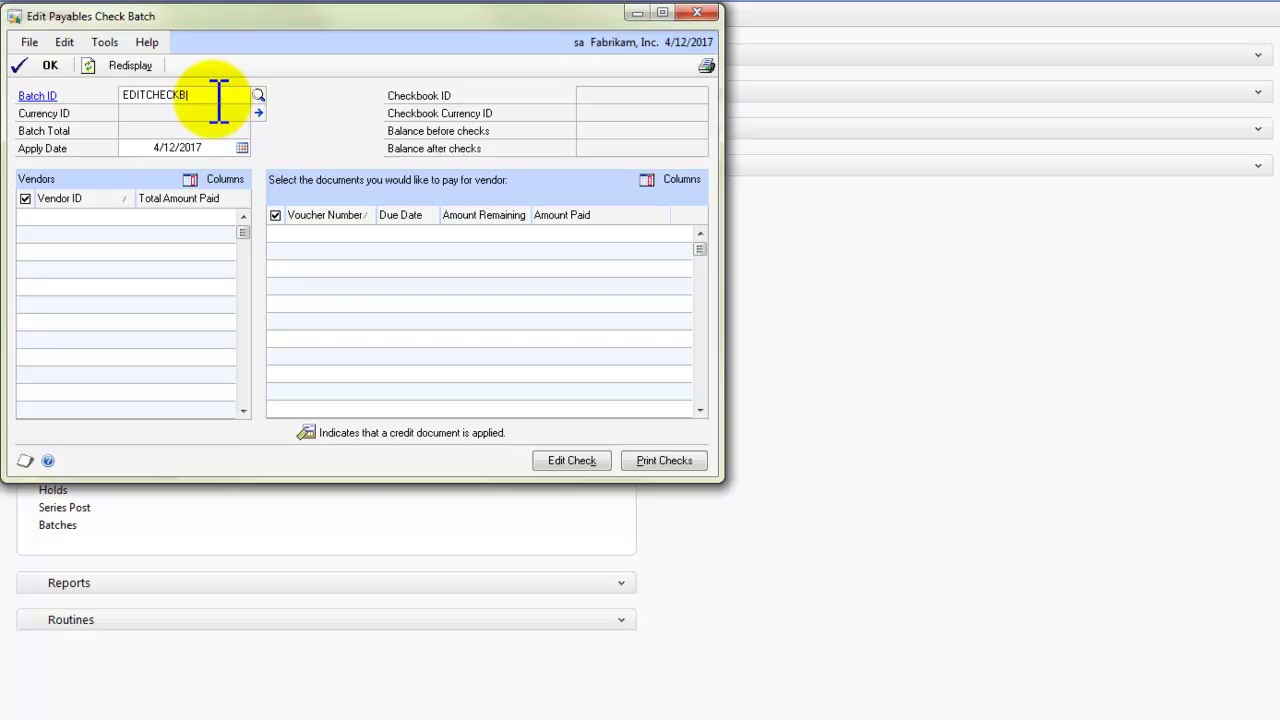
{"action": "type", "text": "EDITCHECKBATCH"}
{"action": "key", "text": "Tab"}
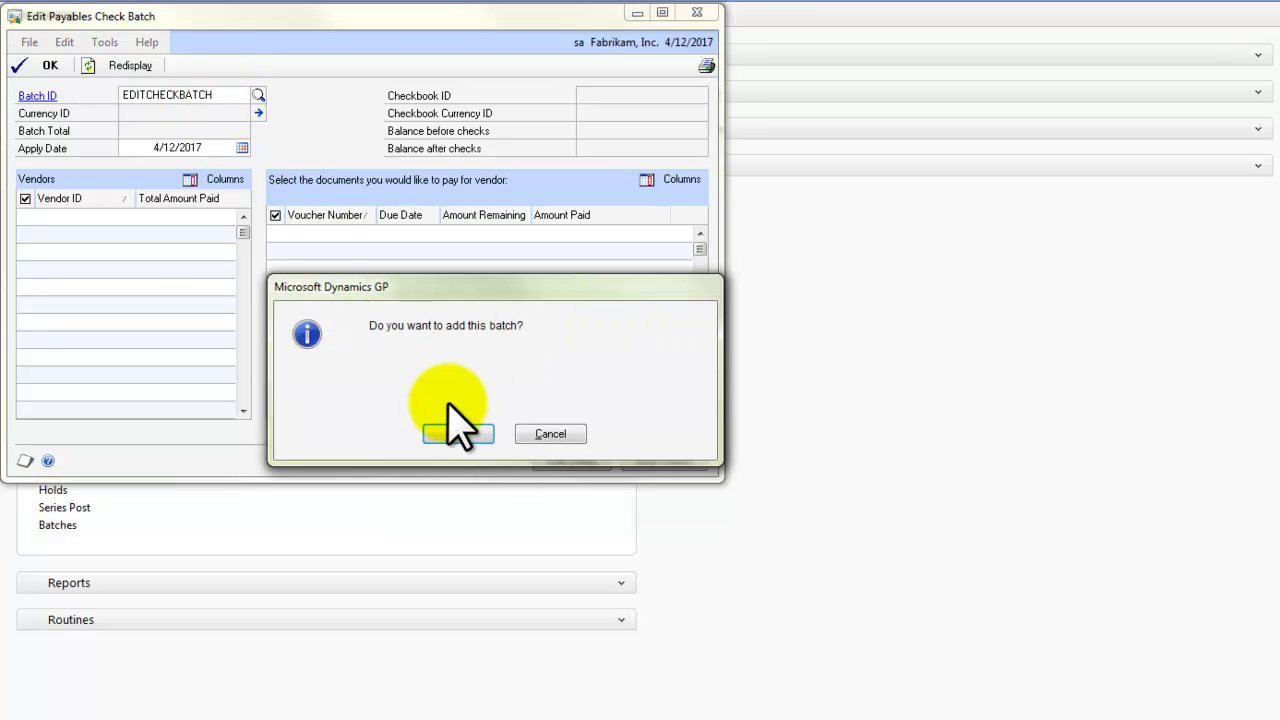
{"action": "left_click", "coordinate": [458, 436]}
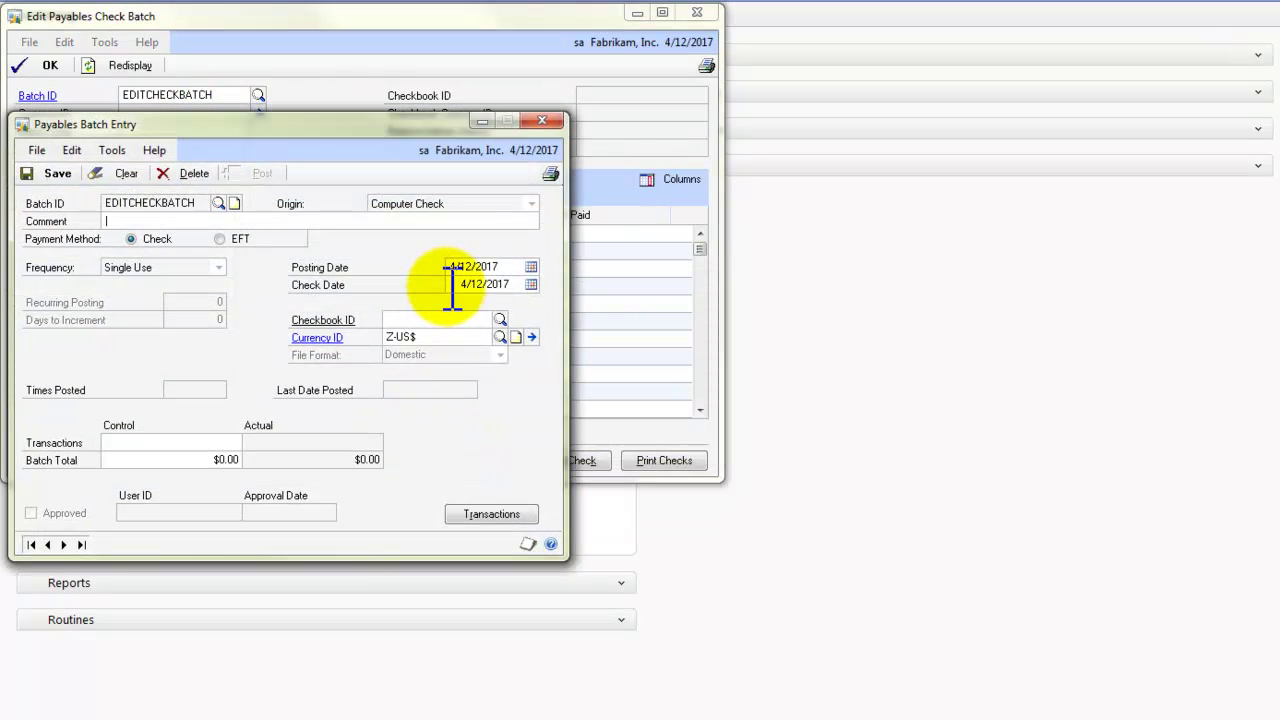
{"action": "left_click", "coordinate": [499, 319]}
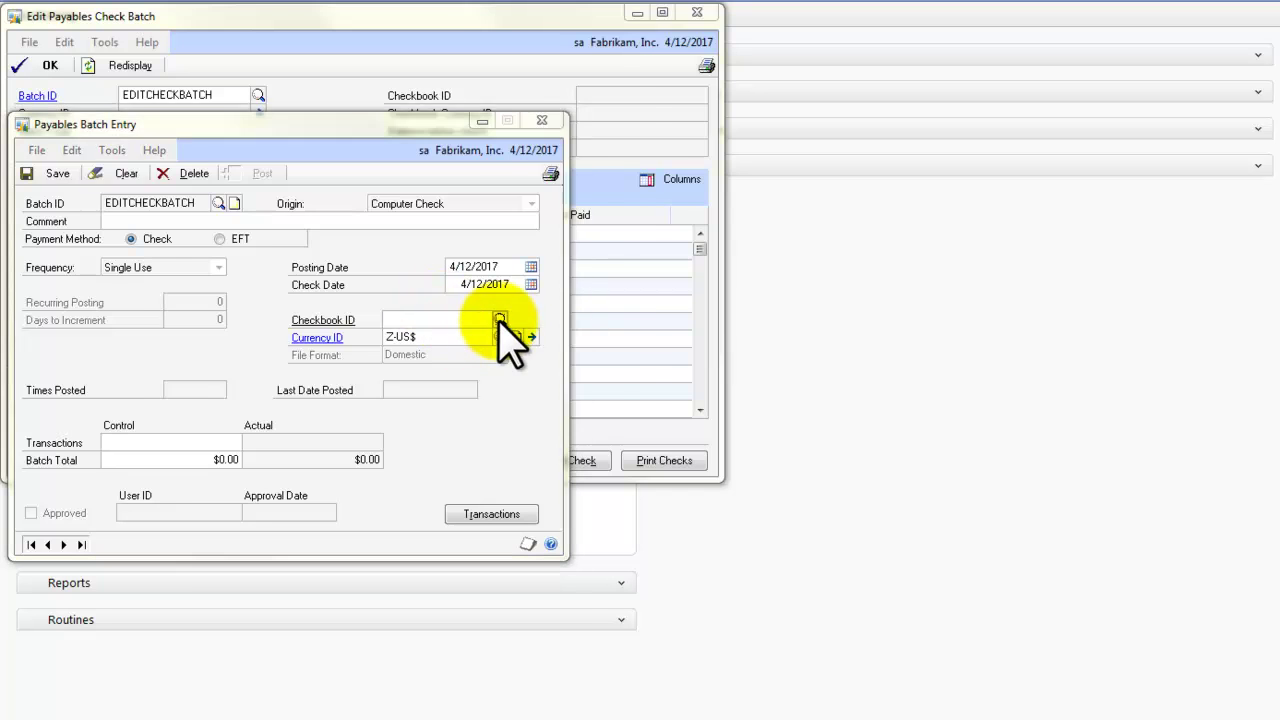
{"action": "double_click", "coordinate": [343, 229]}
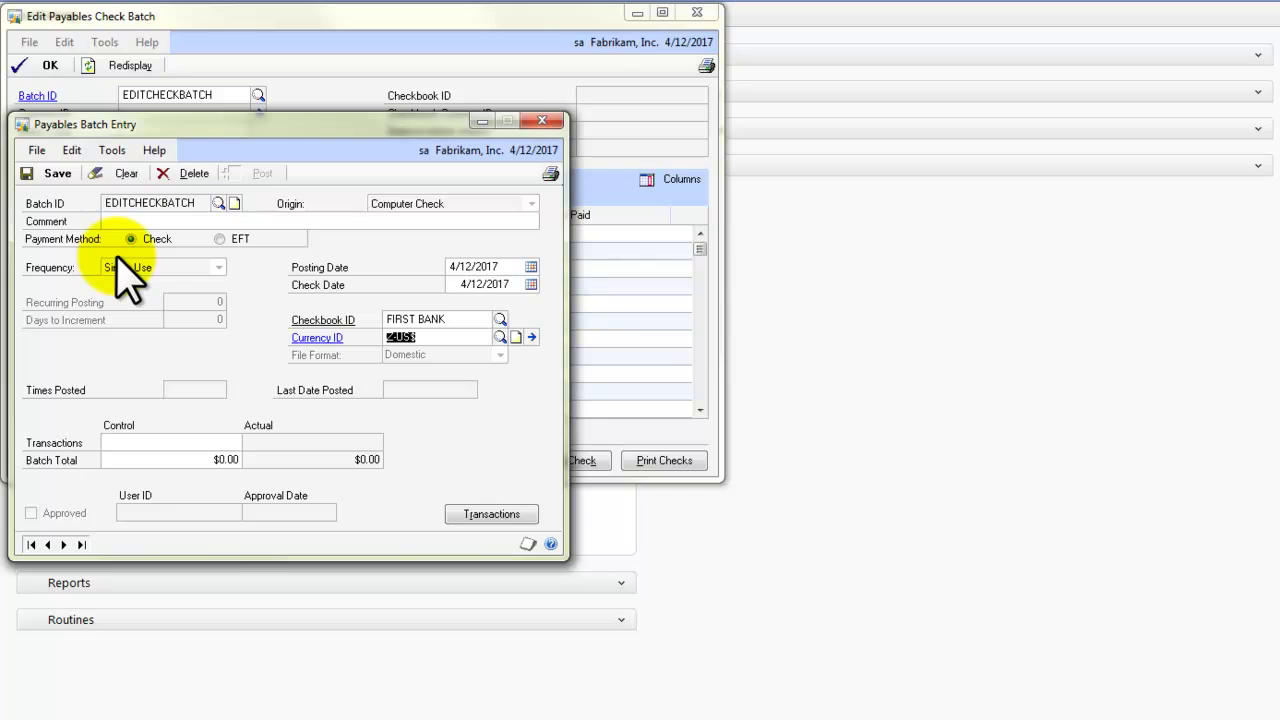
{"action": "left_click", "coordinate": [44, 173]}
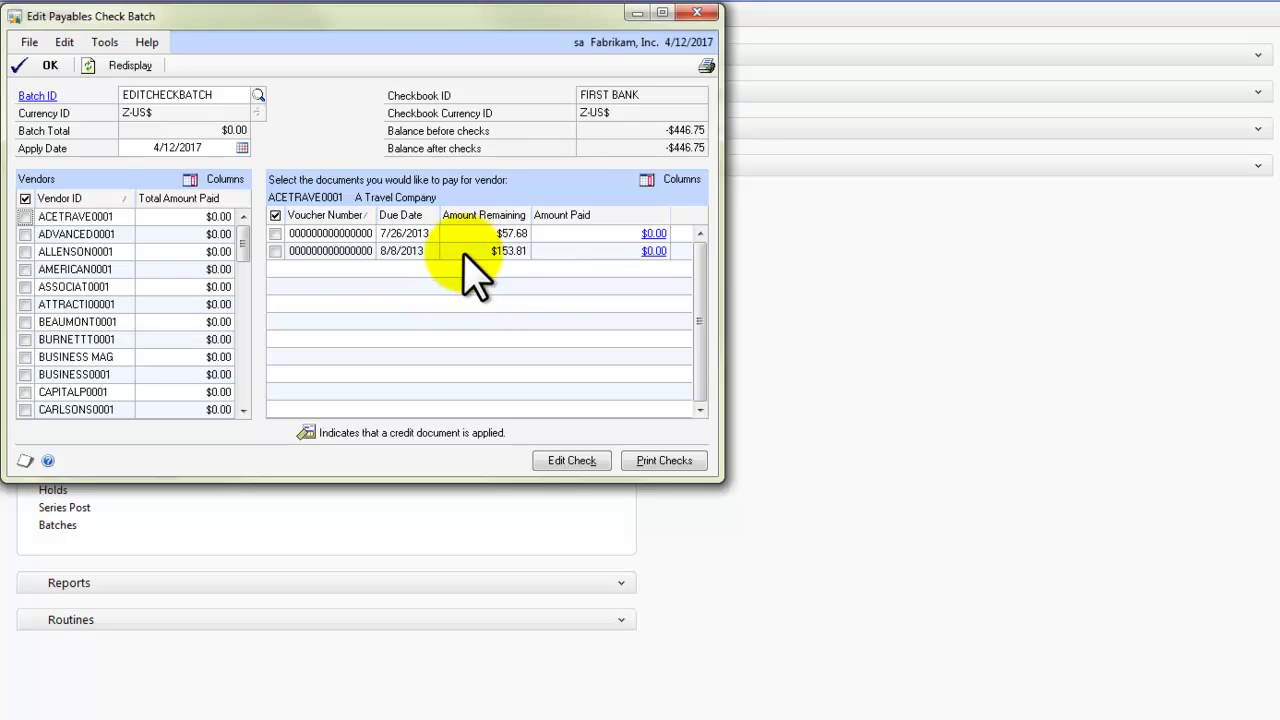
Select BEAUMONT0001's $2,000.00 and $445.88 vouchers and BUSINESS0001's vouchers except the one due 7/26/2013 for payment, and accept the batch.
{"action": "left_click", "coordinate": [68, 322]}
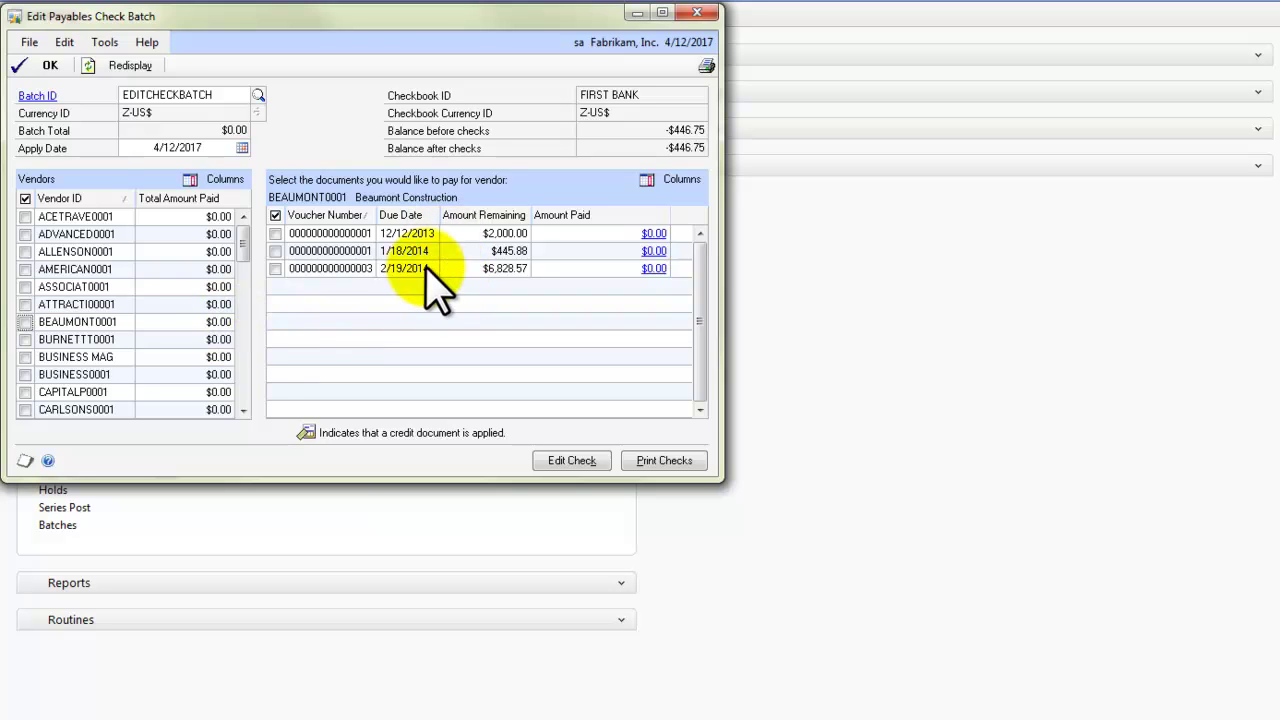
{"action": "left_click", "coordinate": [276, 234]}
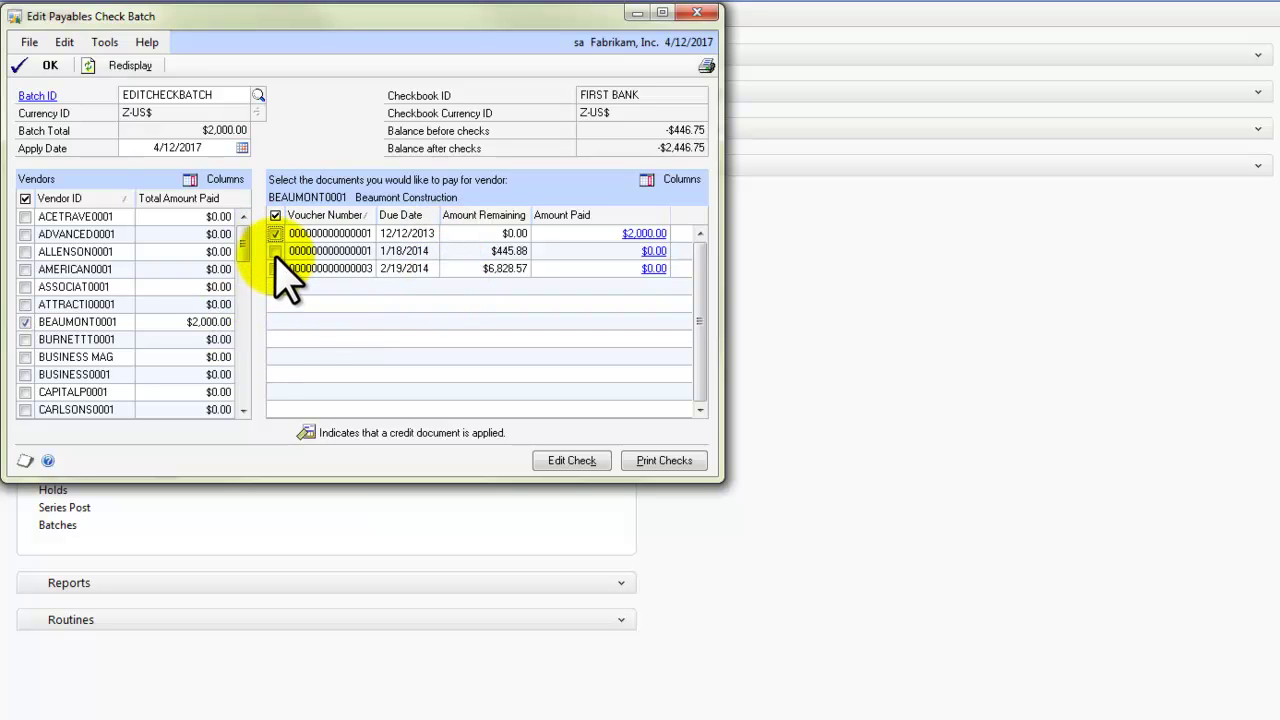
{"action": "left_click", "coordinate": [276, 251]}
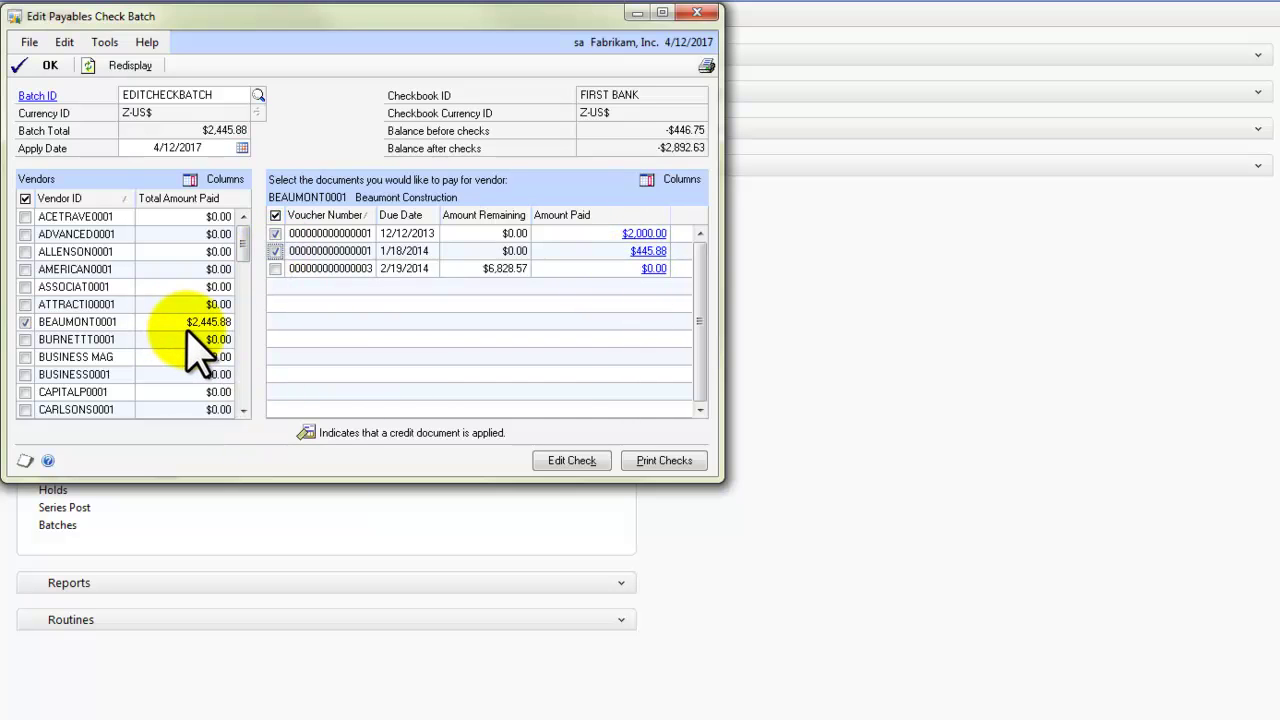
{"action": "left_click", "coordinate": [36, 374]}
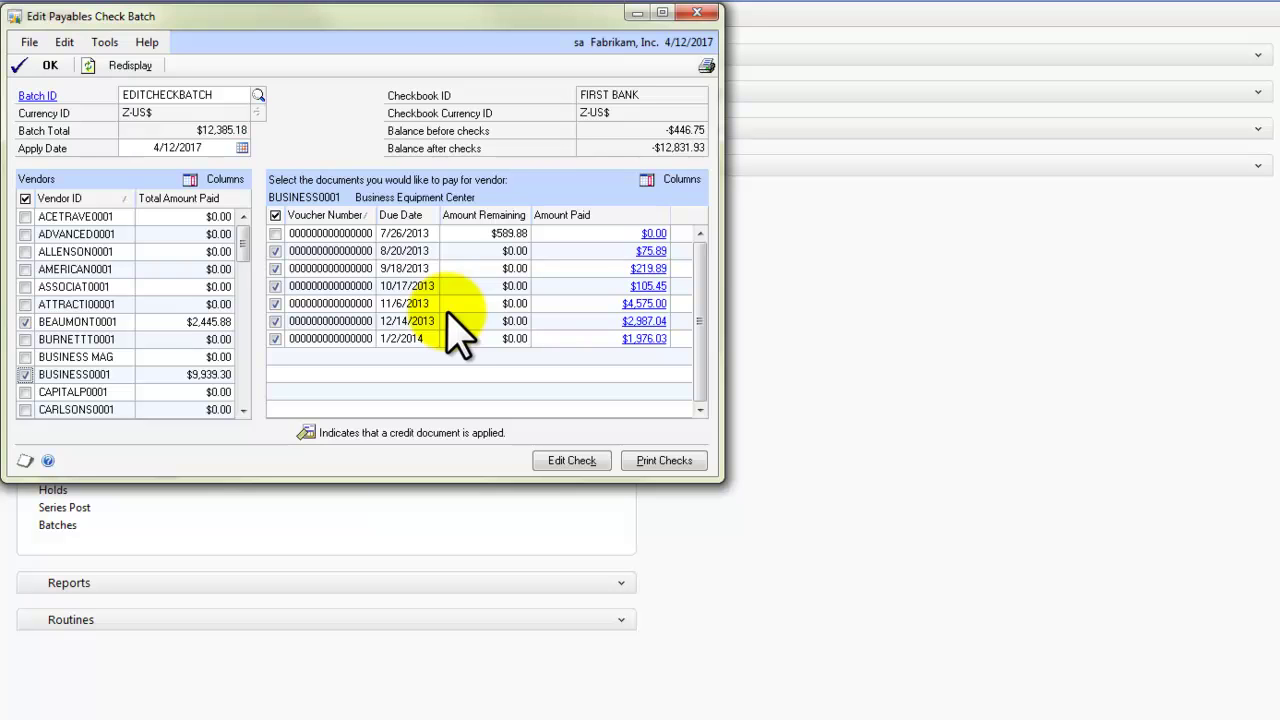
{"action": "left_click", "coordinate": [50, 66]}
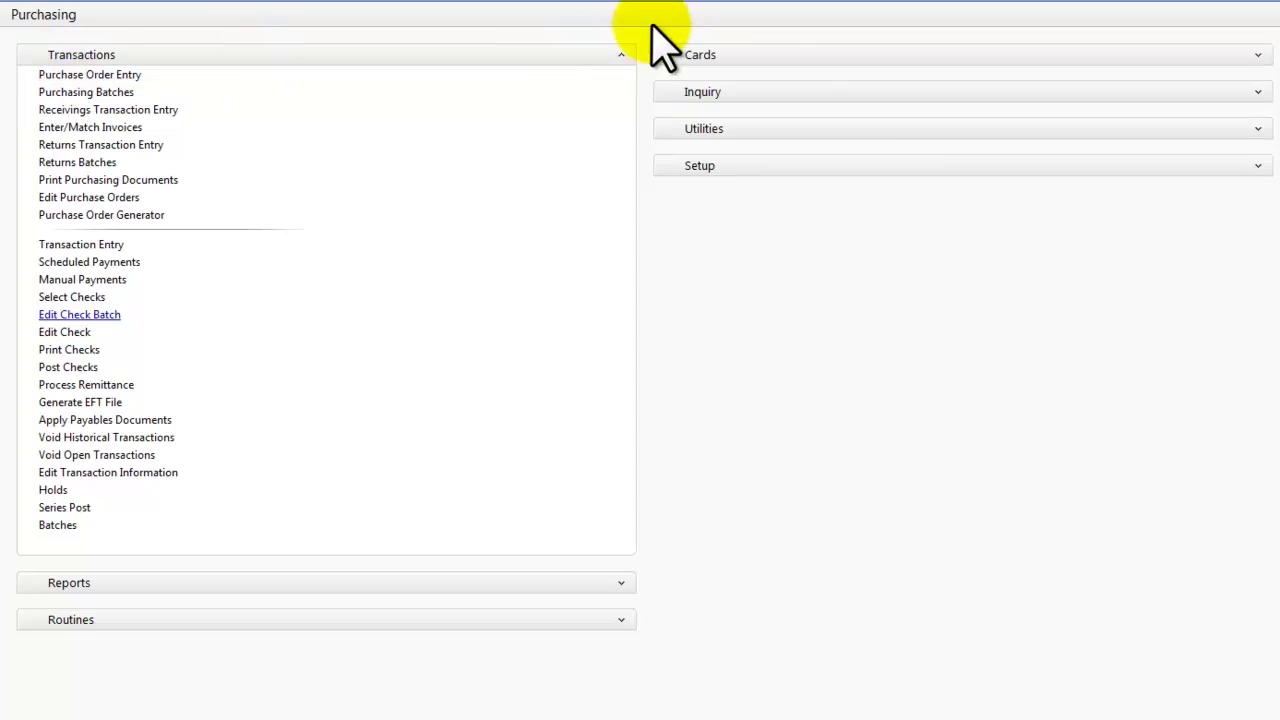
Create a batch with the ID EDITCHECKS through Edit Check, assign the FIRST BANK checkbook and save it.
{"action": "left_click", "coordinate": [80, 332]}
{"action": "key", "text": "Tab"}
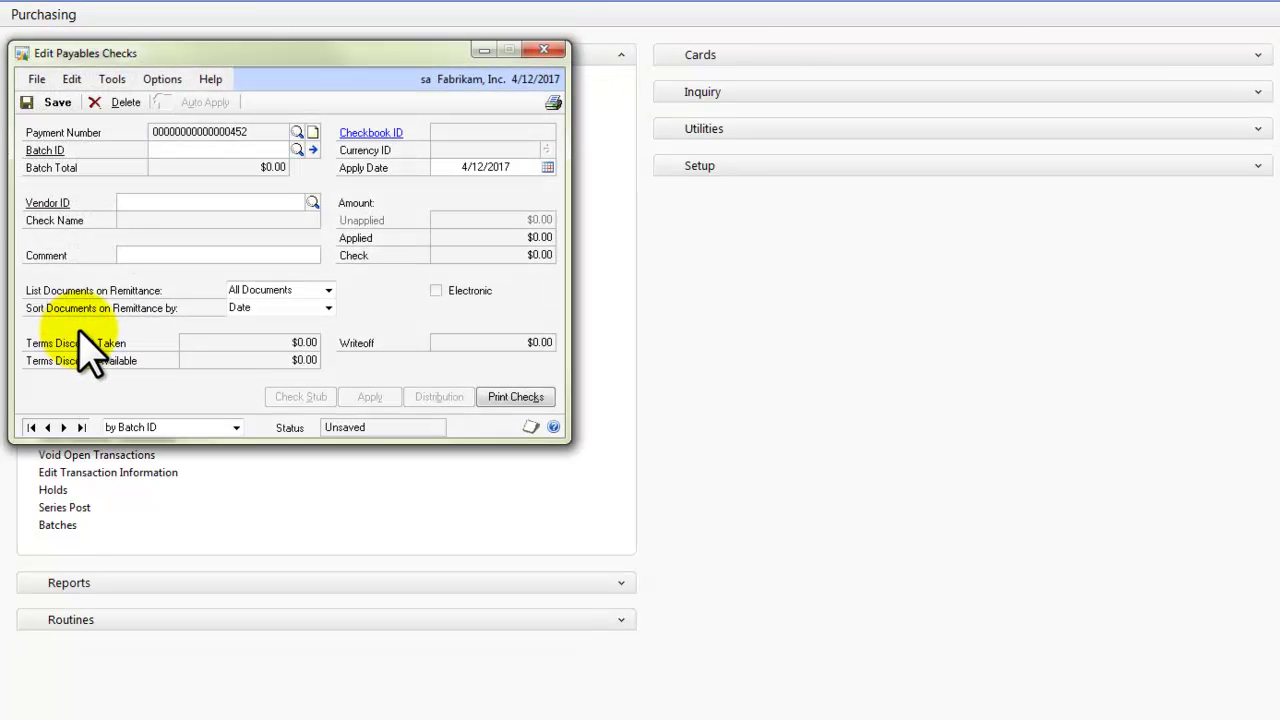
{"action": "type", "text": "EDITBA"}
{"action": "key", "text": "BackSpace"}
{"action": "key", "text": "BackSpace"}
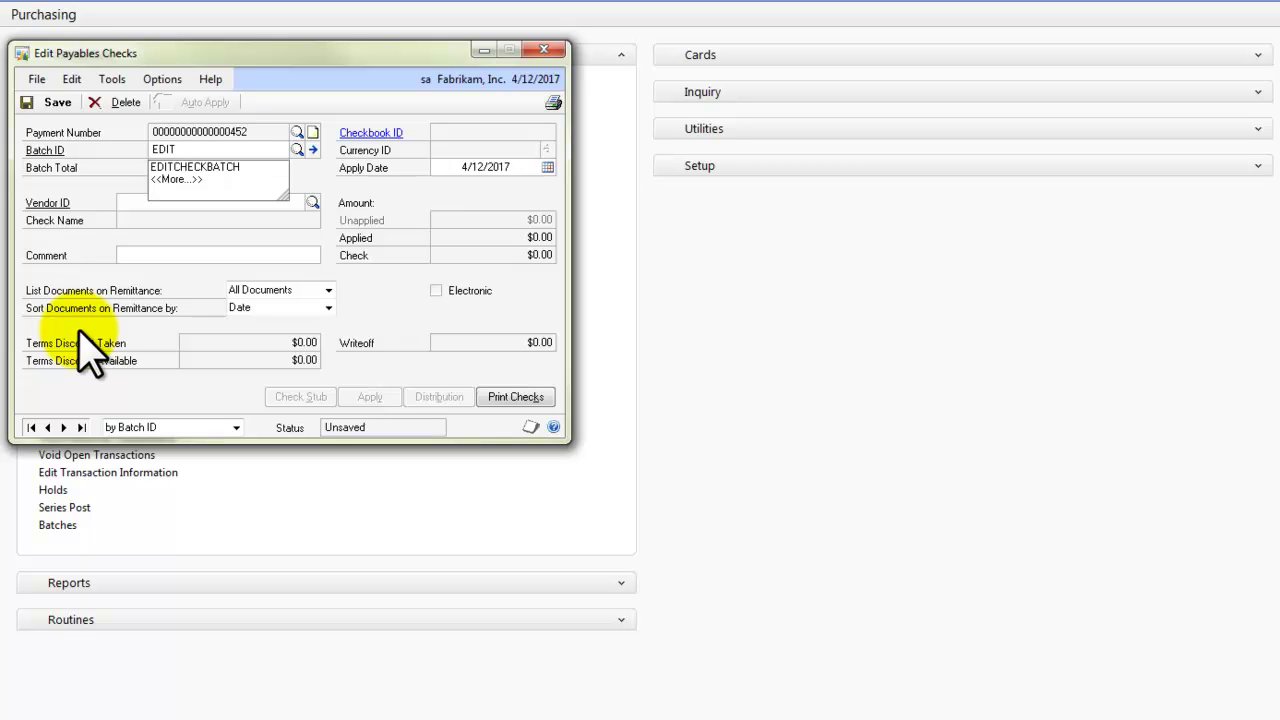
{"action": "type", "text": "CHECKS"}
{"action": "key", "text": "Tab"}
{"action": "key", "text": "Return"}
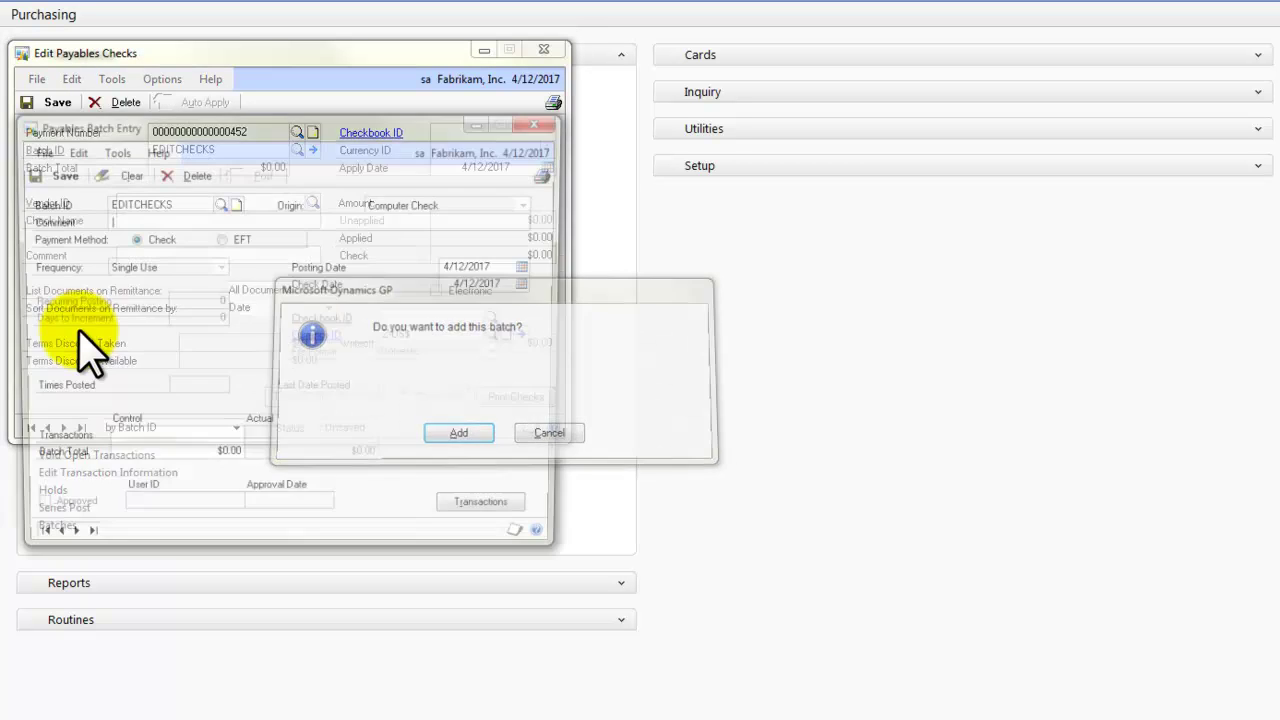
{"action": "left_click", "coordinate": [499, 320]}
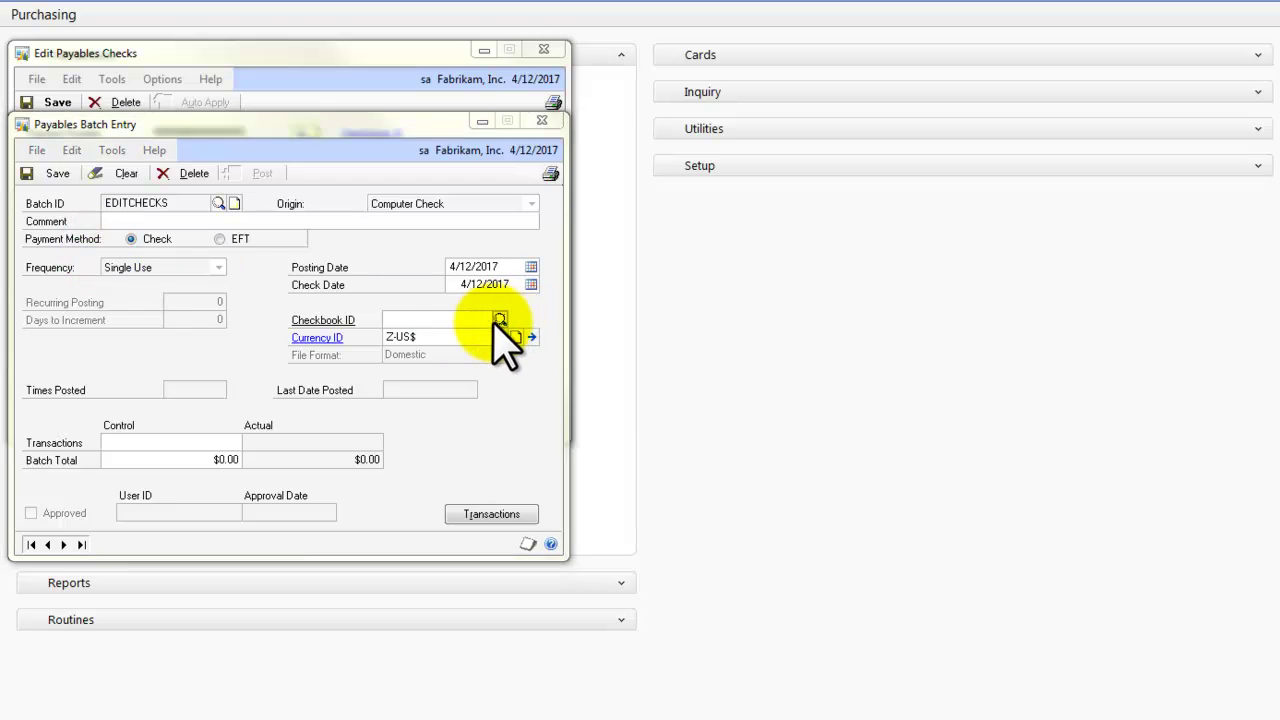
{"action": "double_click", "coordinate": [306, 229]}
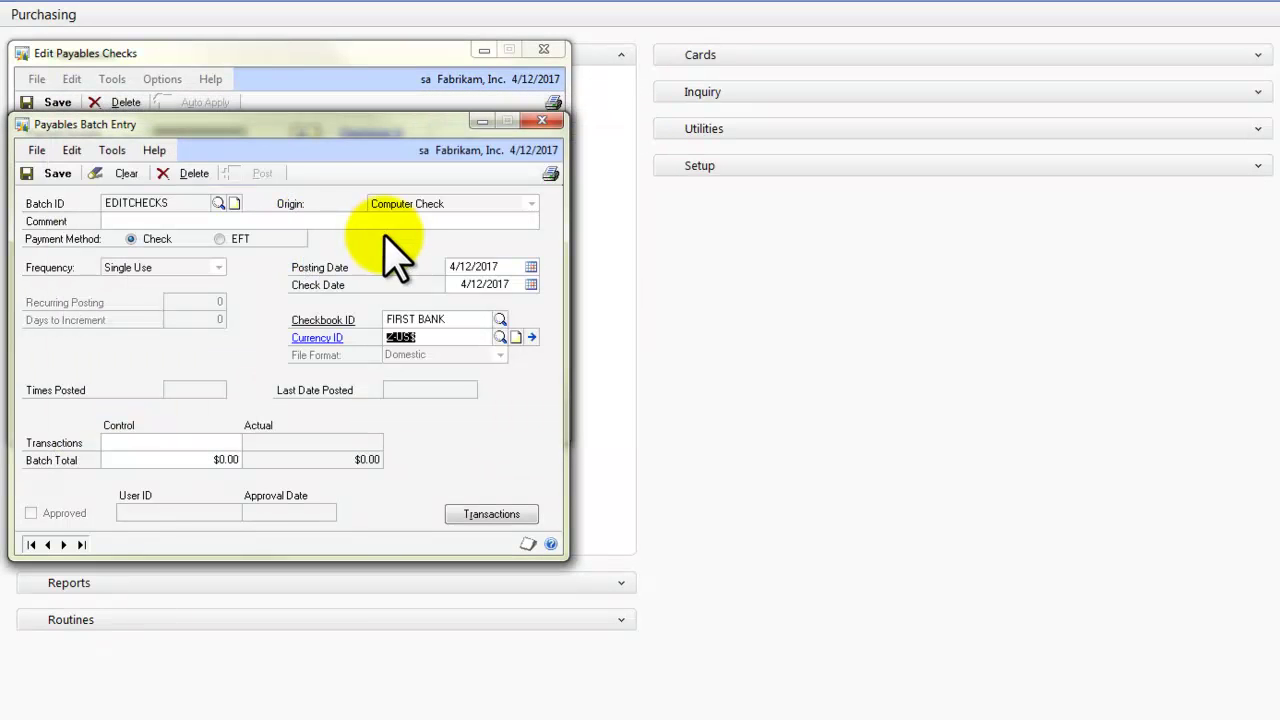
{"action": "left_click", "coordinate": [47, 174]}
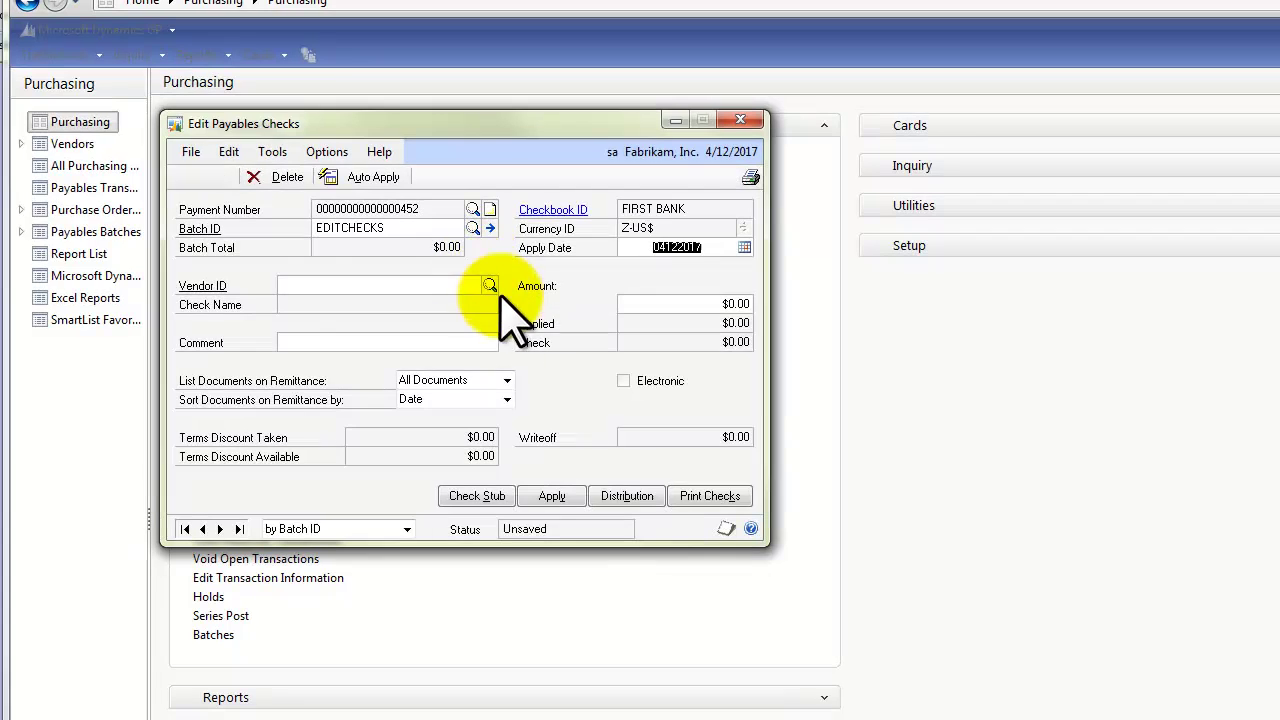
Choose vendor ADVANCED0001 for the check and set the unapplied amount to $100.00.
{"action": "key", "text": "Tab"}
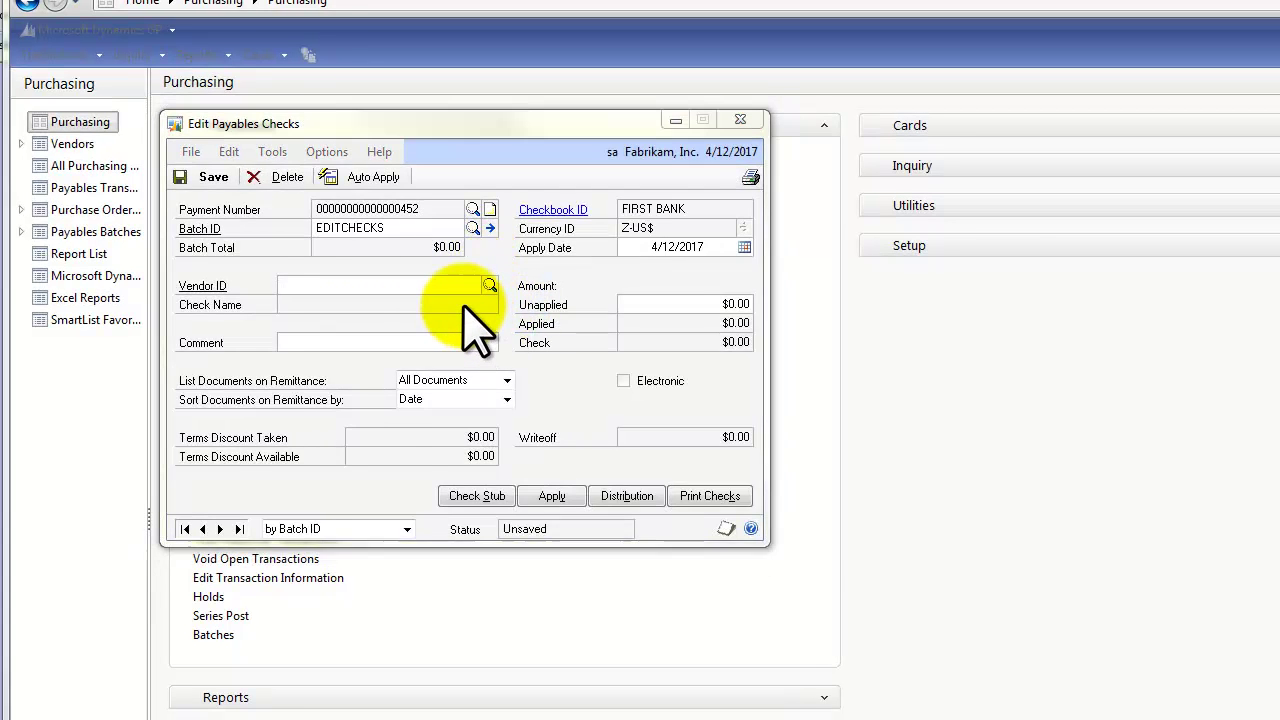
{"action": "key", "text": "ctrl+q"}
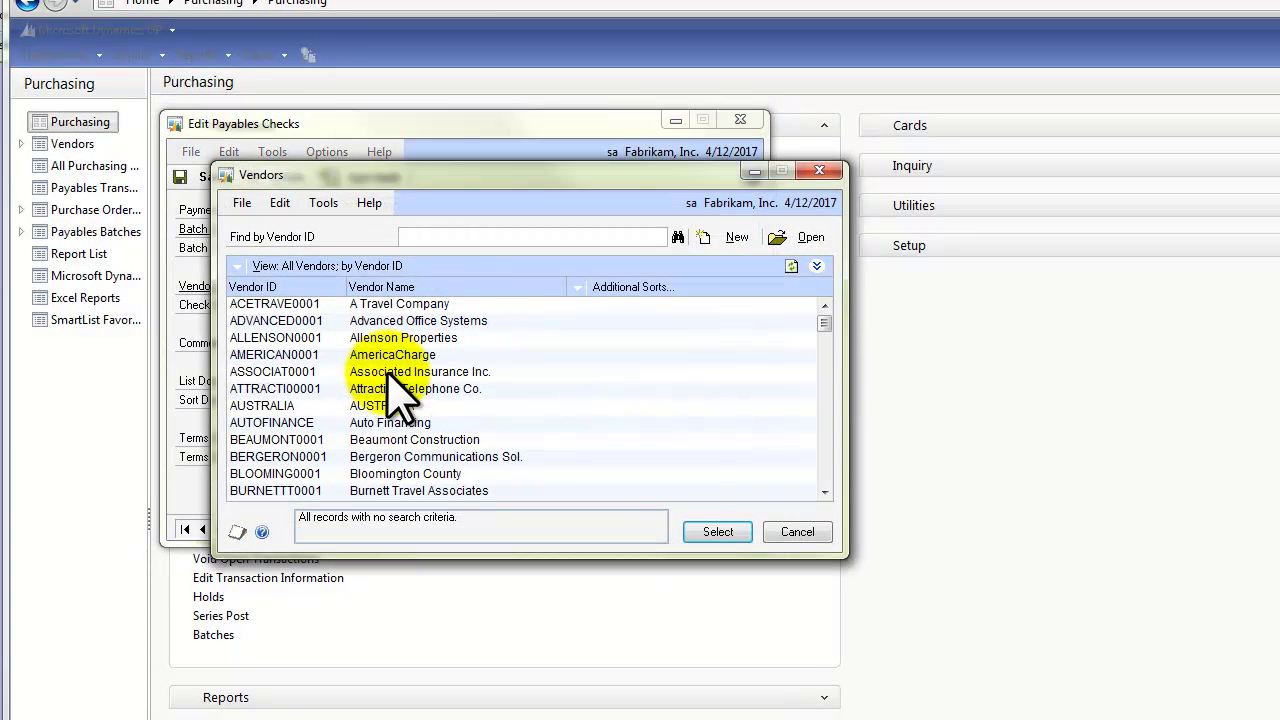
{"action": "double_click", "coordinate": [390, 321]}
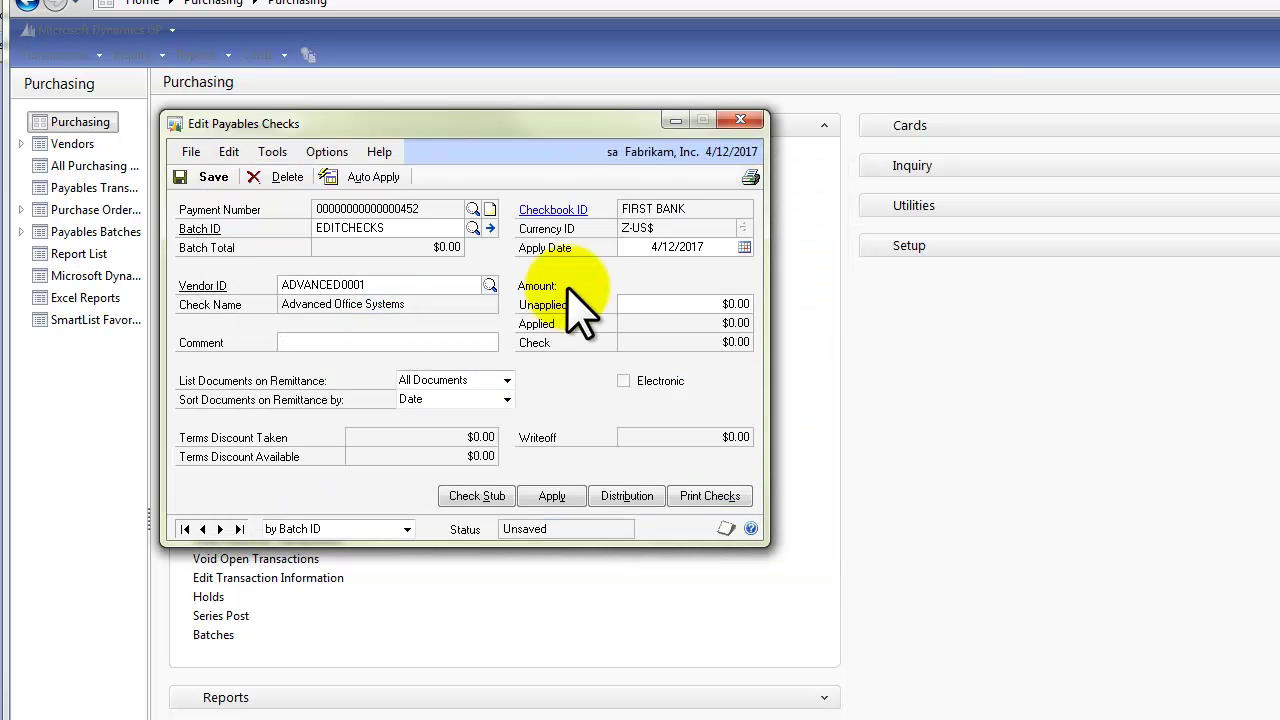
{"action": "left_click", "coordinate": [669, 306]}
{"action": "type", "text": "100.00"}
{"action": "key", "text": "Tab"}
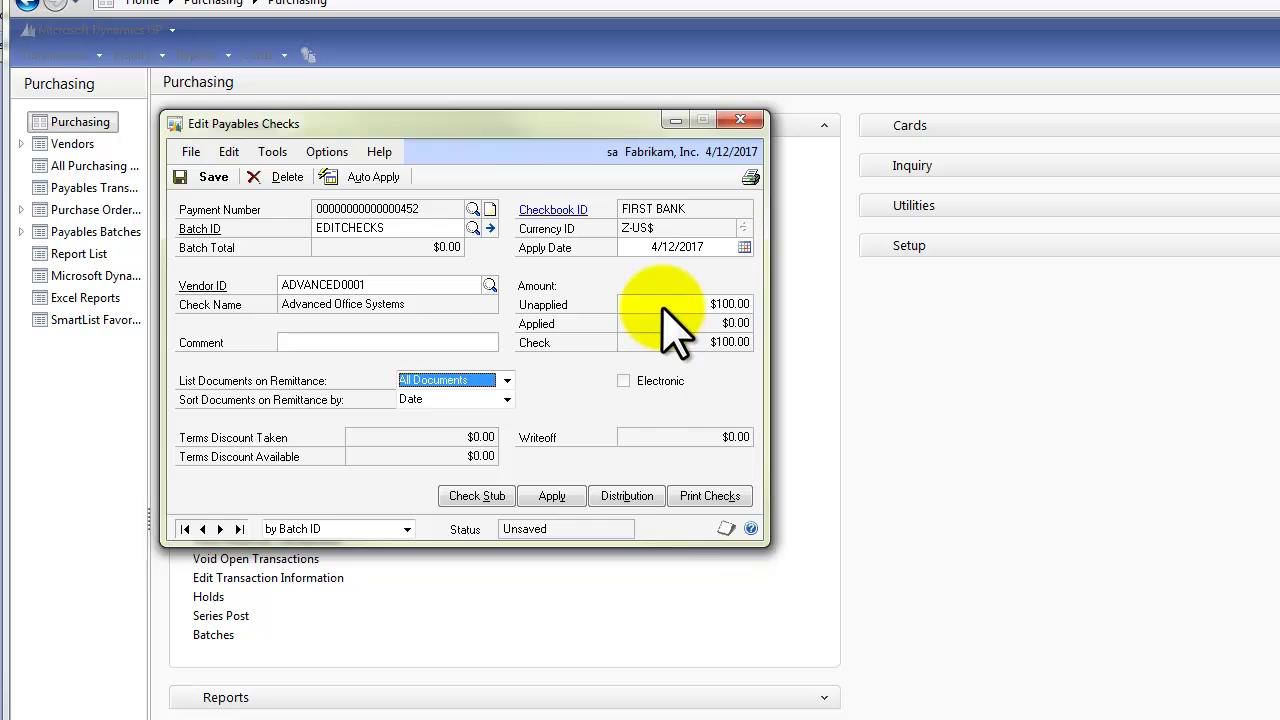
Apply $8,355.22 to document 8002 and $2,500.00 to document 8001, and save the check and close its window.
{"action": "left_click", "coordinate": [582, 500]}
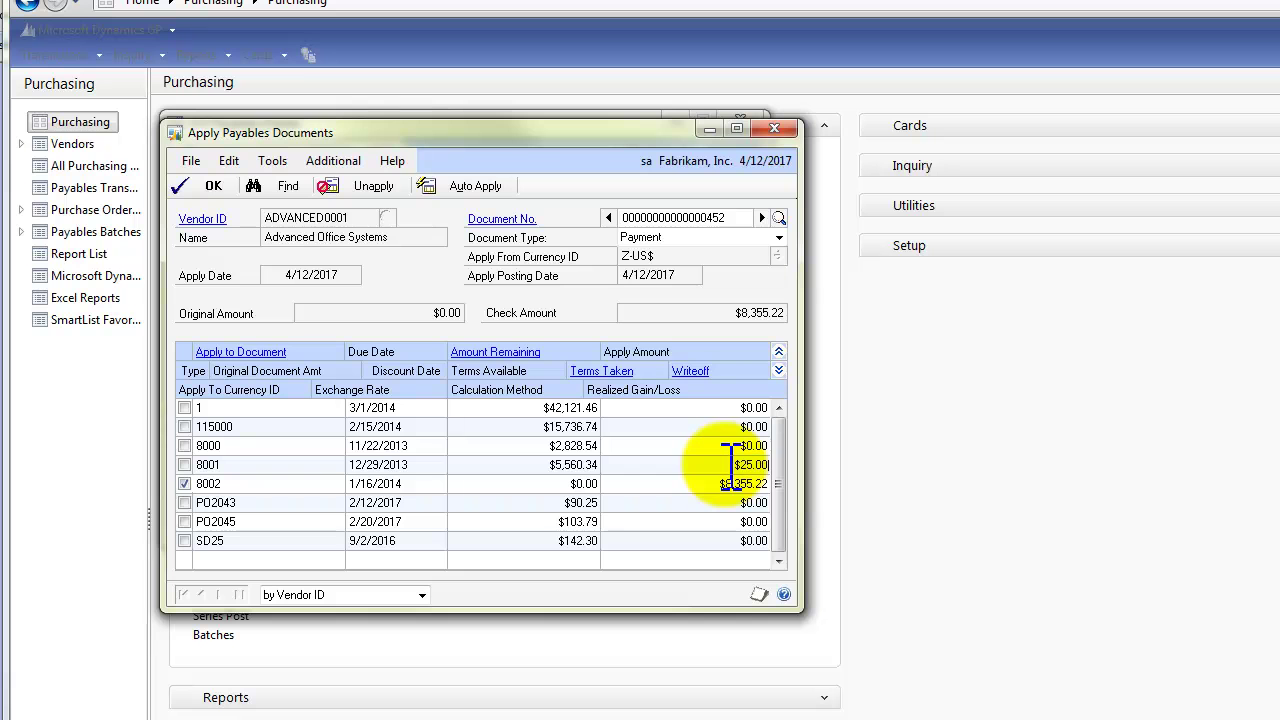
{"action": "key", "text": "Up"}
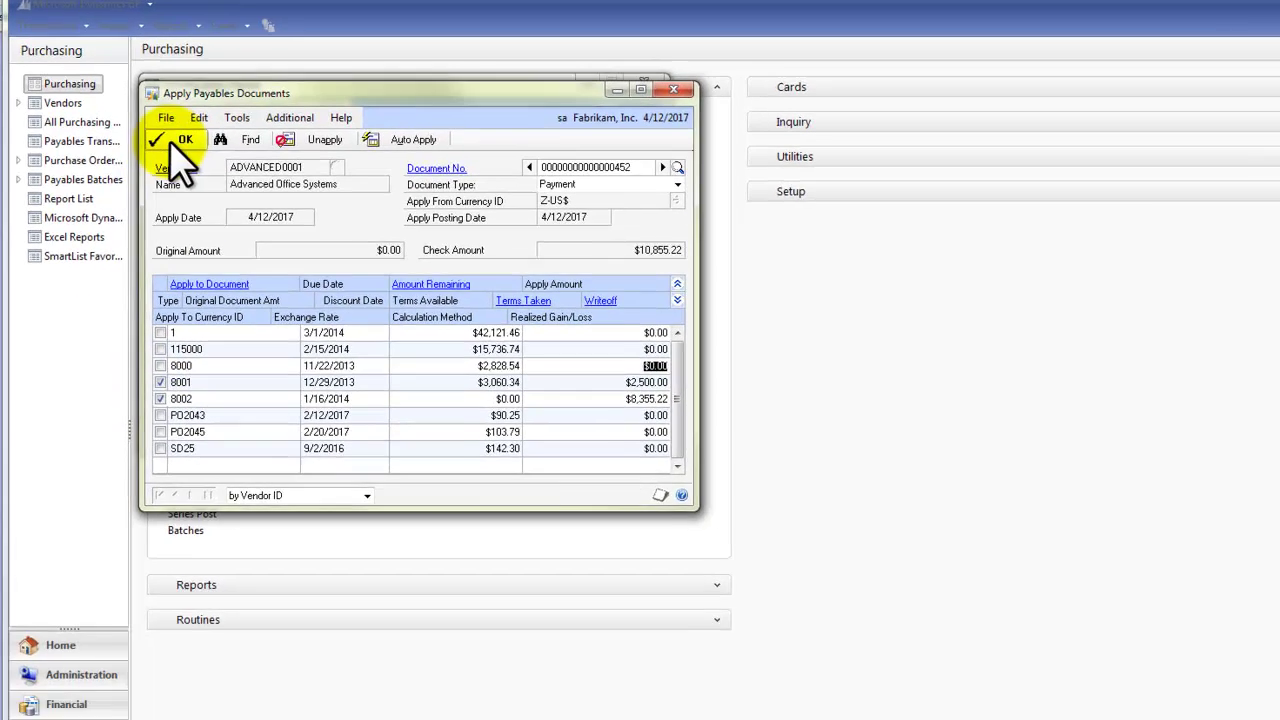
{"action": "left_click", "coordinate": [205, 186]}
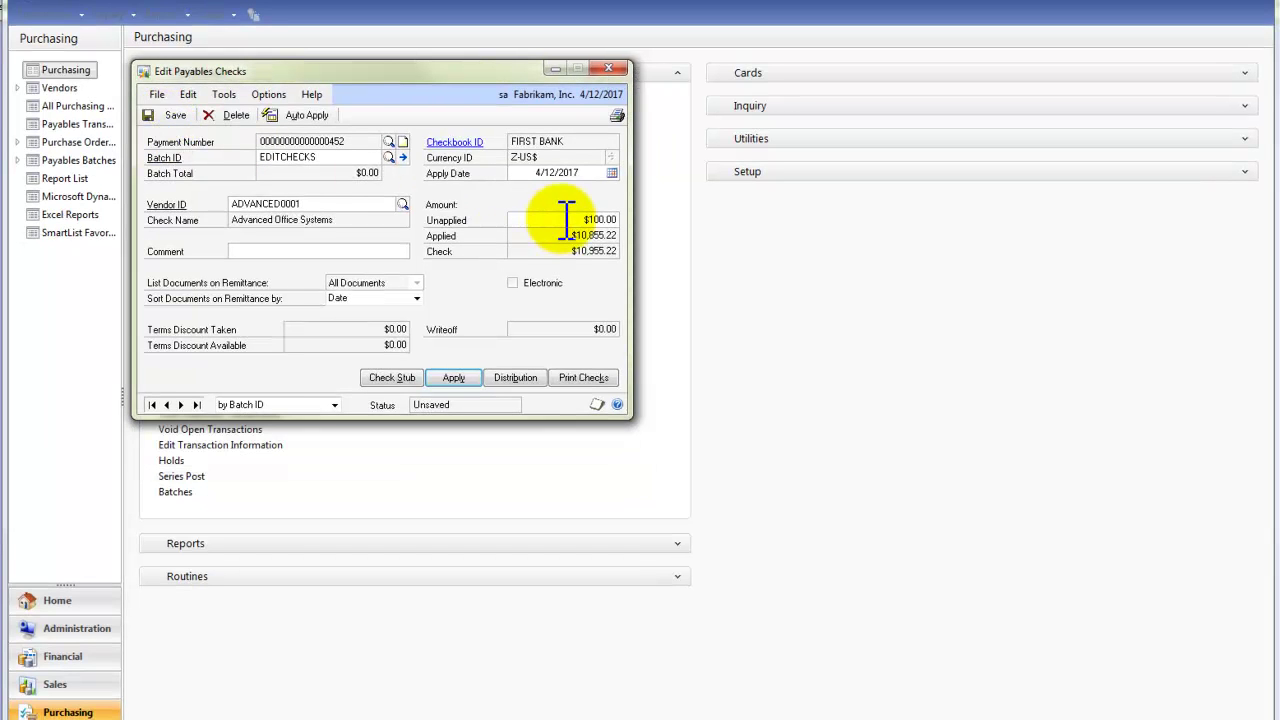
{"action": "left_click", "coordinate": [165, 116]}
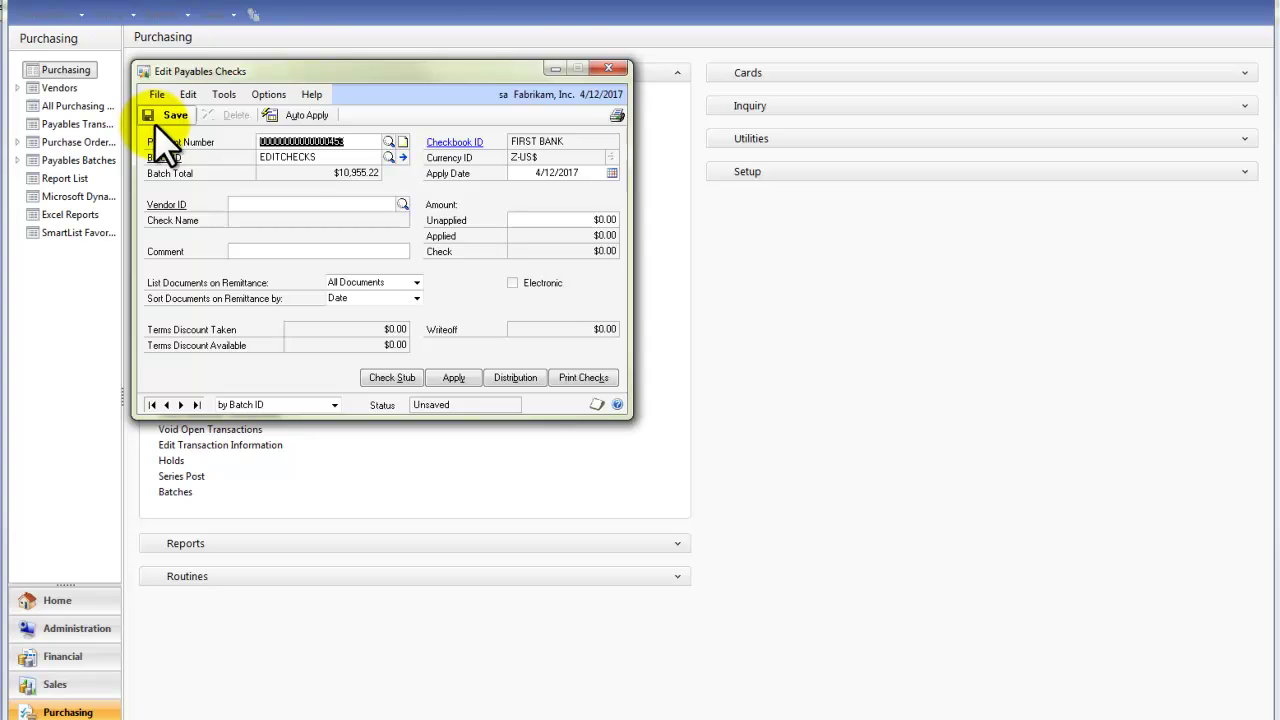
{"action": "left_click", "coordinate": [608, 70]}
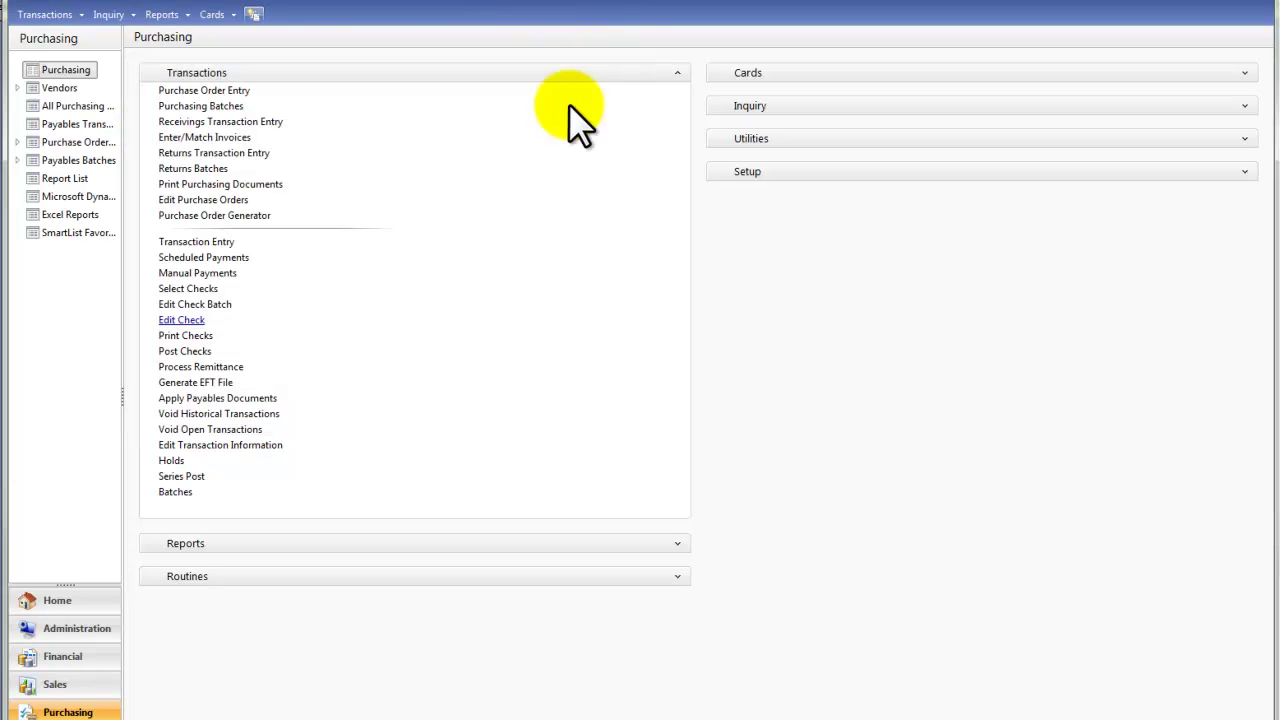
Set up check printing for the EDITCHECKS batch with Separate Remittance enabled and the Stub Top/Bottom - Graphical check format.
{"action": "left_click", "coordinate": [184, 336]}
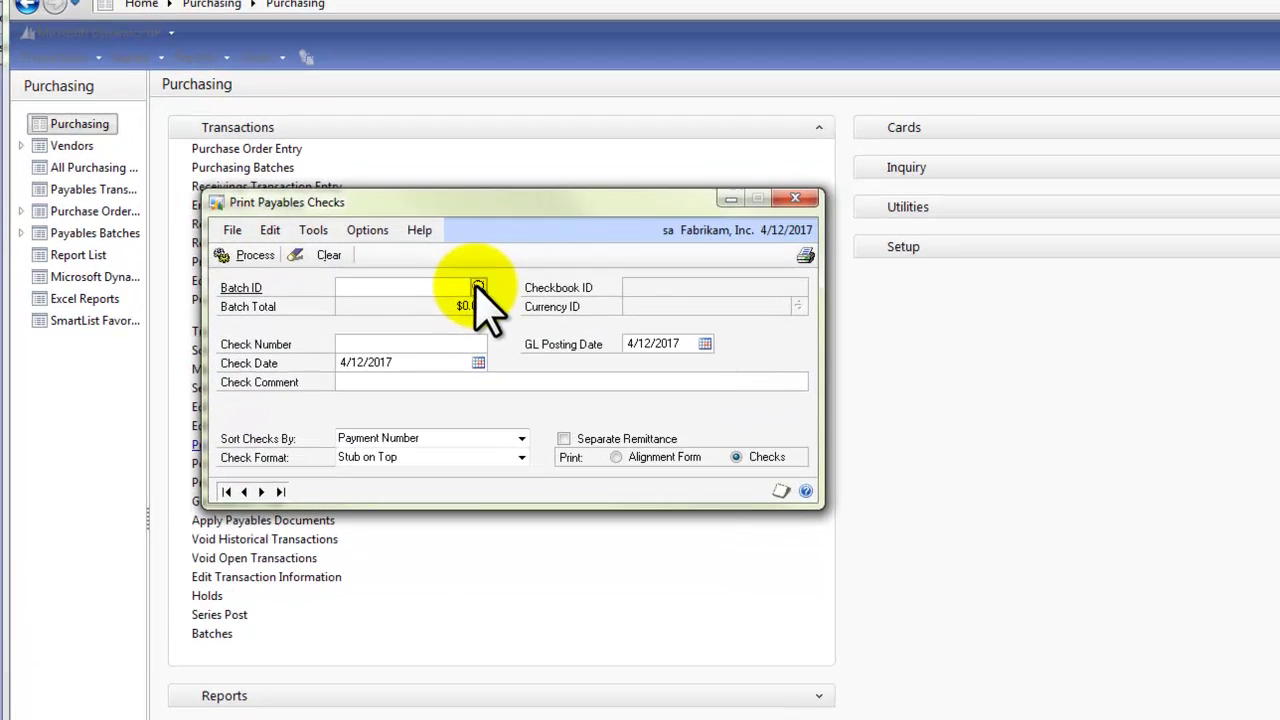
{"action": "left_click", "coordinate": [478, 288]}
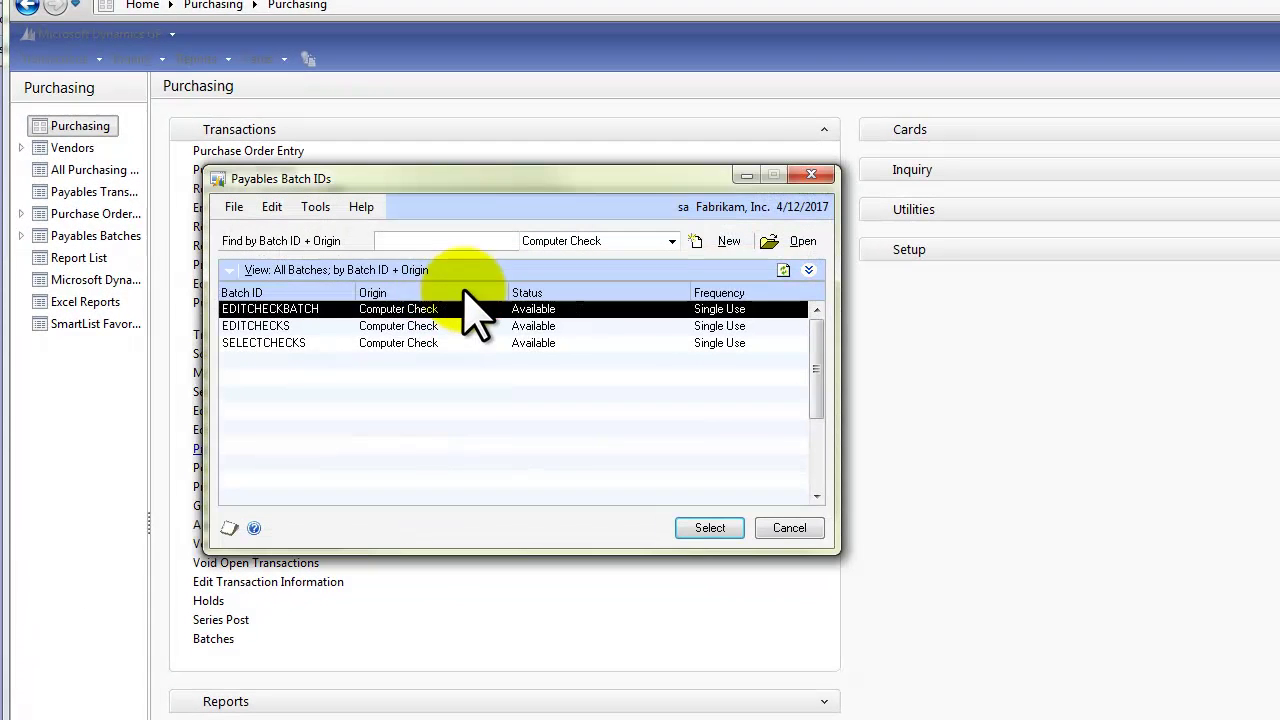
{"action": "left_click", "coordinate": [320, 326]}
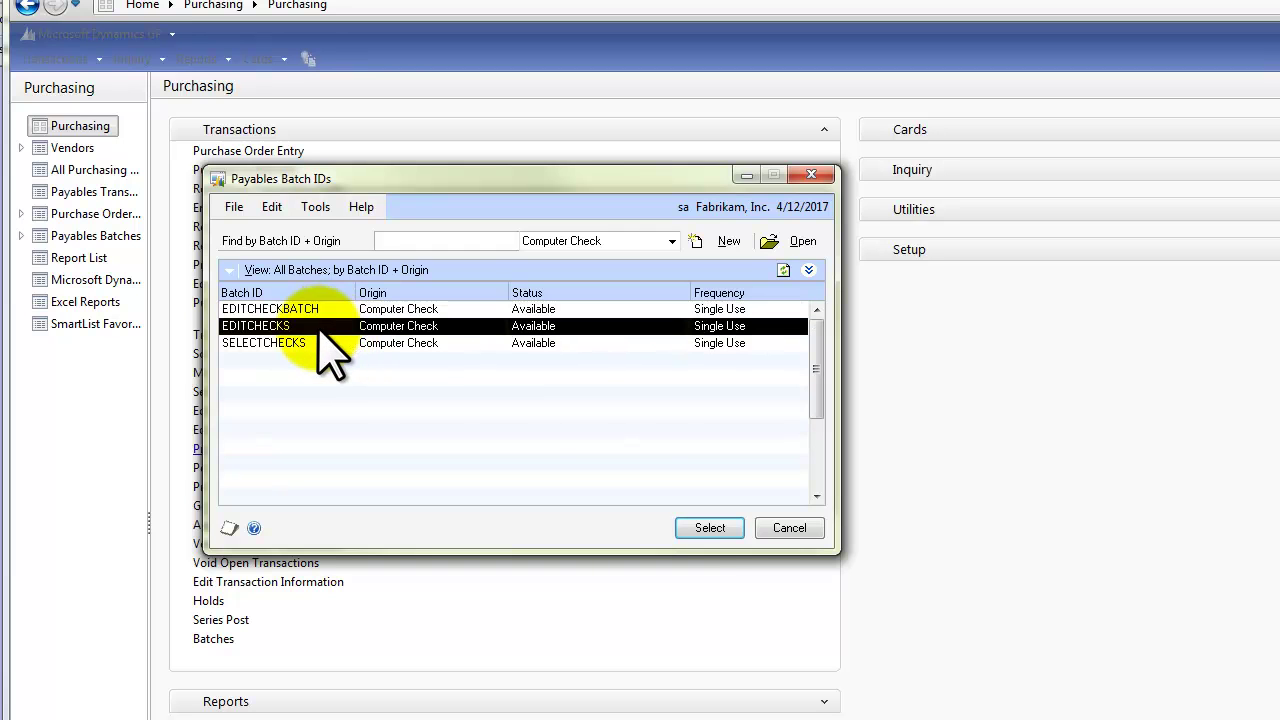
{"action": "left_click", "coordinate": [710, 528]}
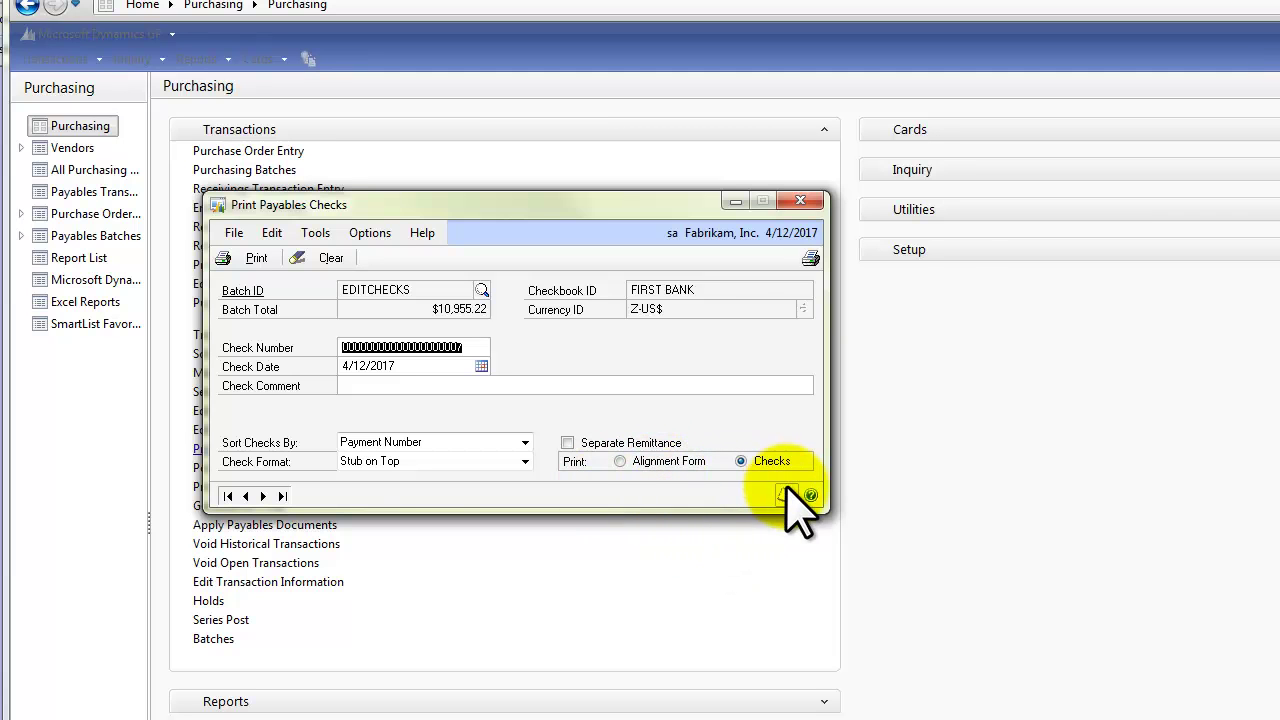
{"action": "left_click", "coordinate": [567, 442]}
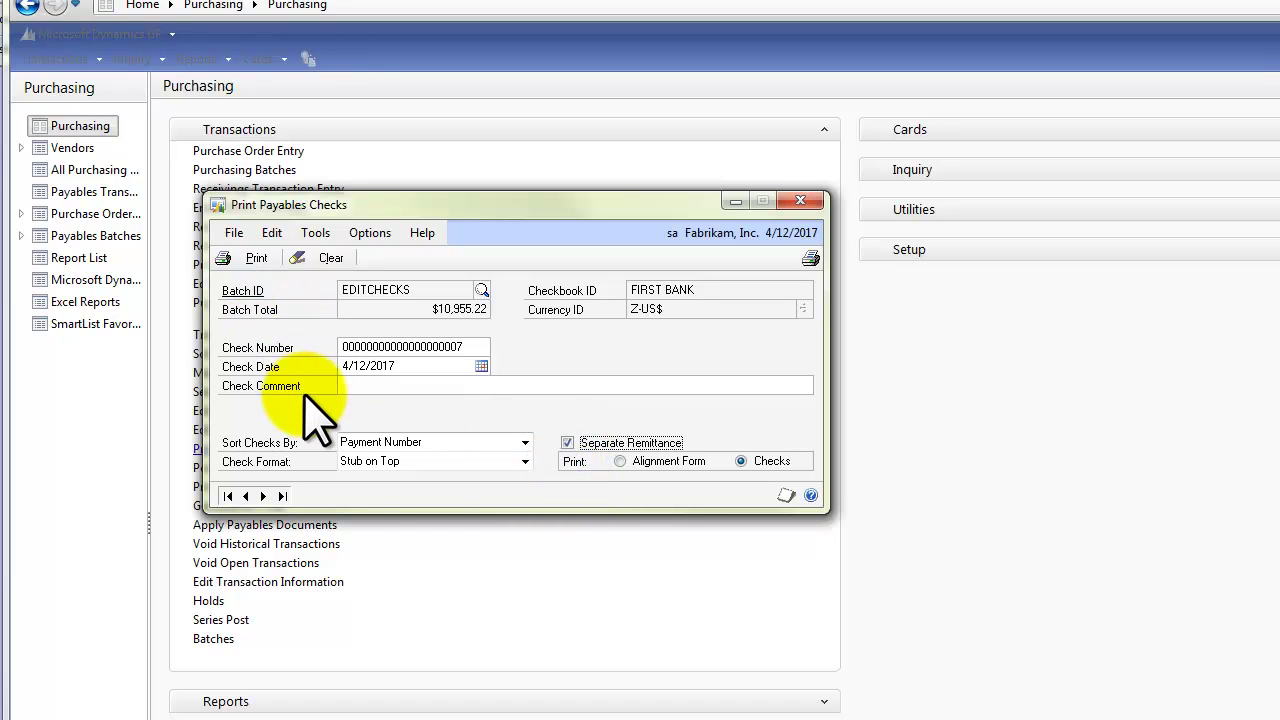
{"action": "left_click", "coordinate": [524, 461]}
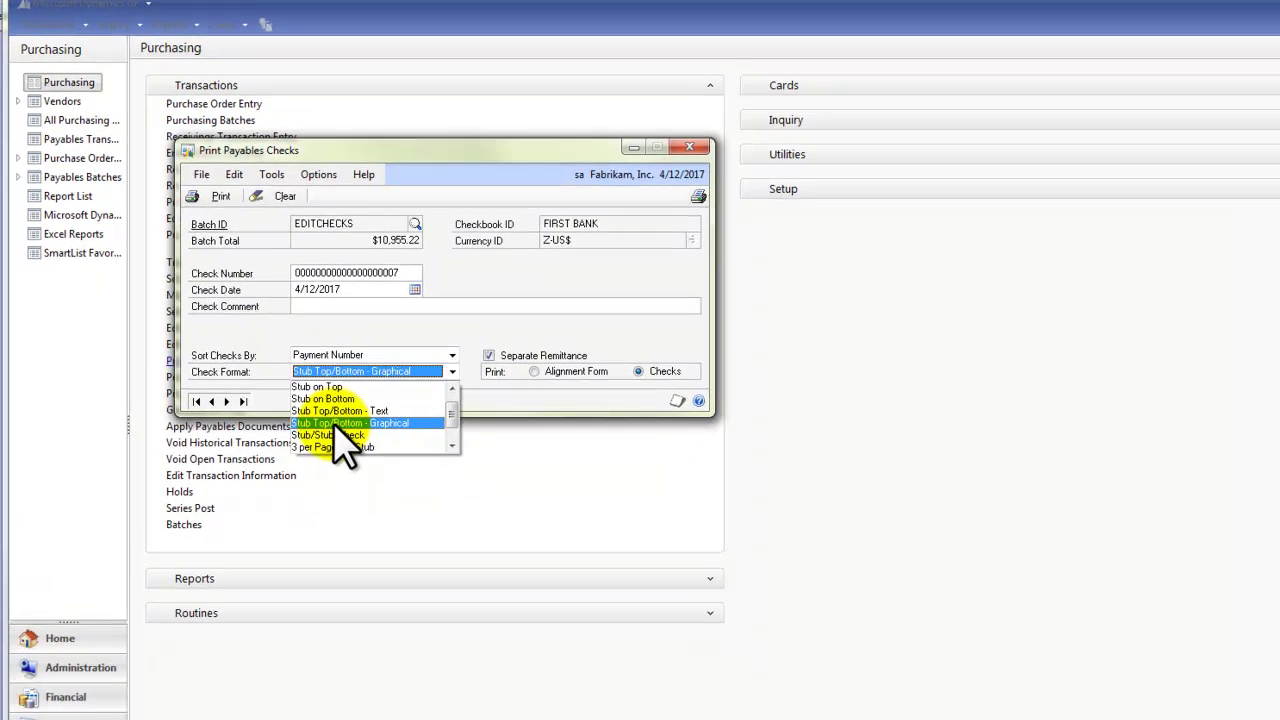
{"action": "left_click", "coordinate": [420, 511]}
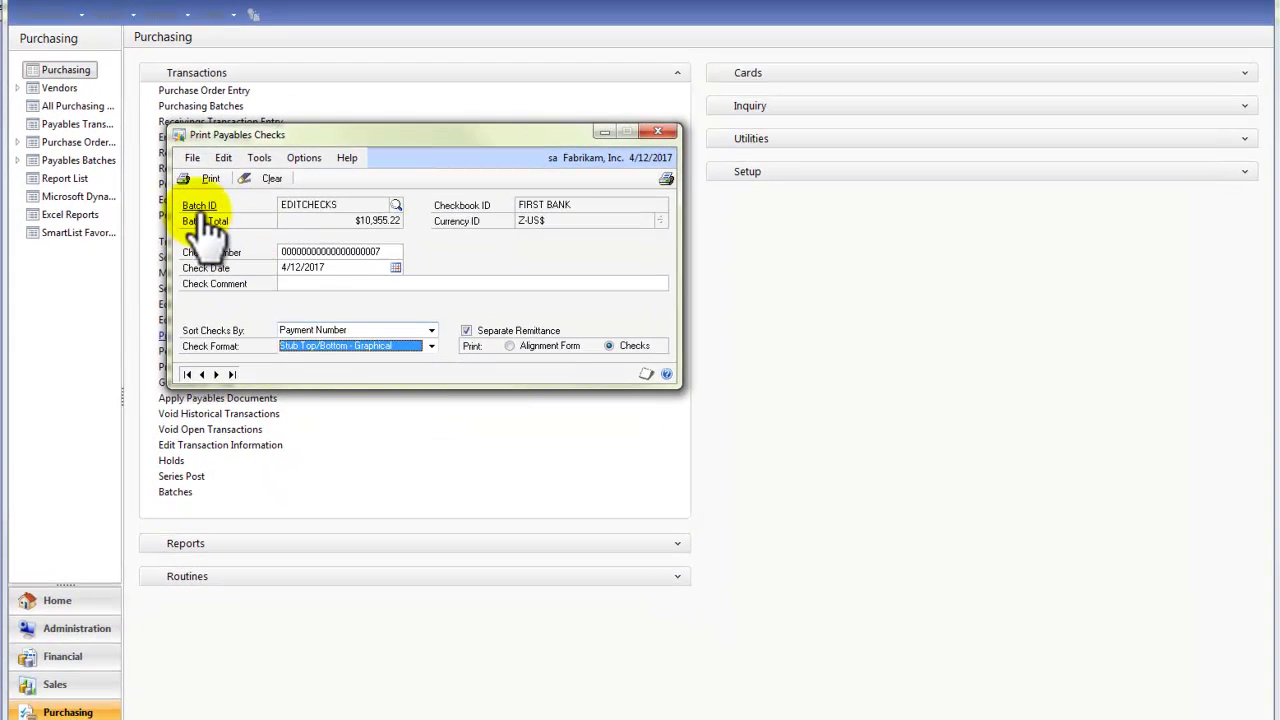
Print the EDITCHECKS check to the screen only, review its stubs and check section, and close the output.
{"action": "left_click", "coordinate": [201, 177]}
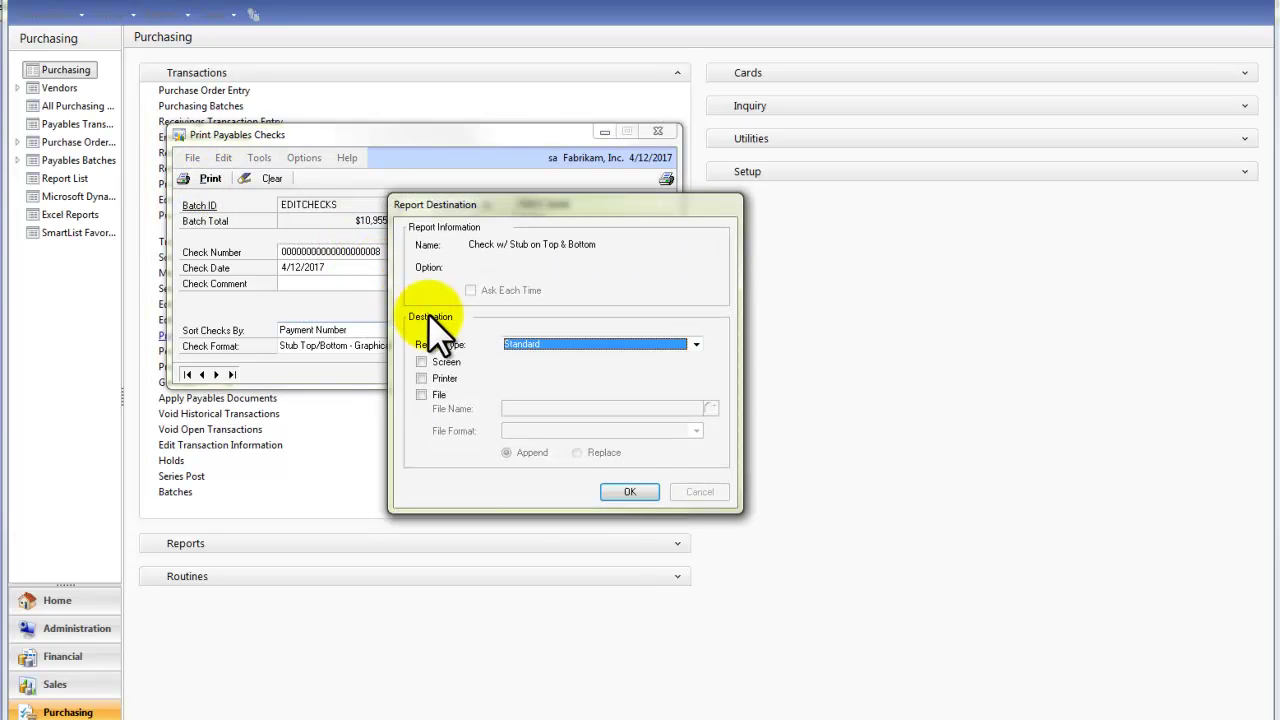
{"action": "left_click", "coordinate": [438, 364]}
{"action": "left_click", "coordinate": [625, 491]}
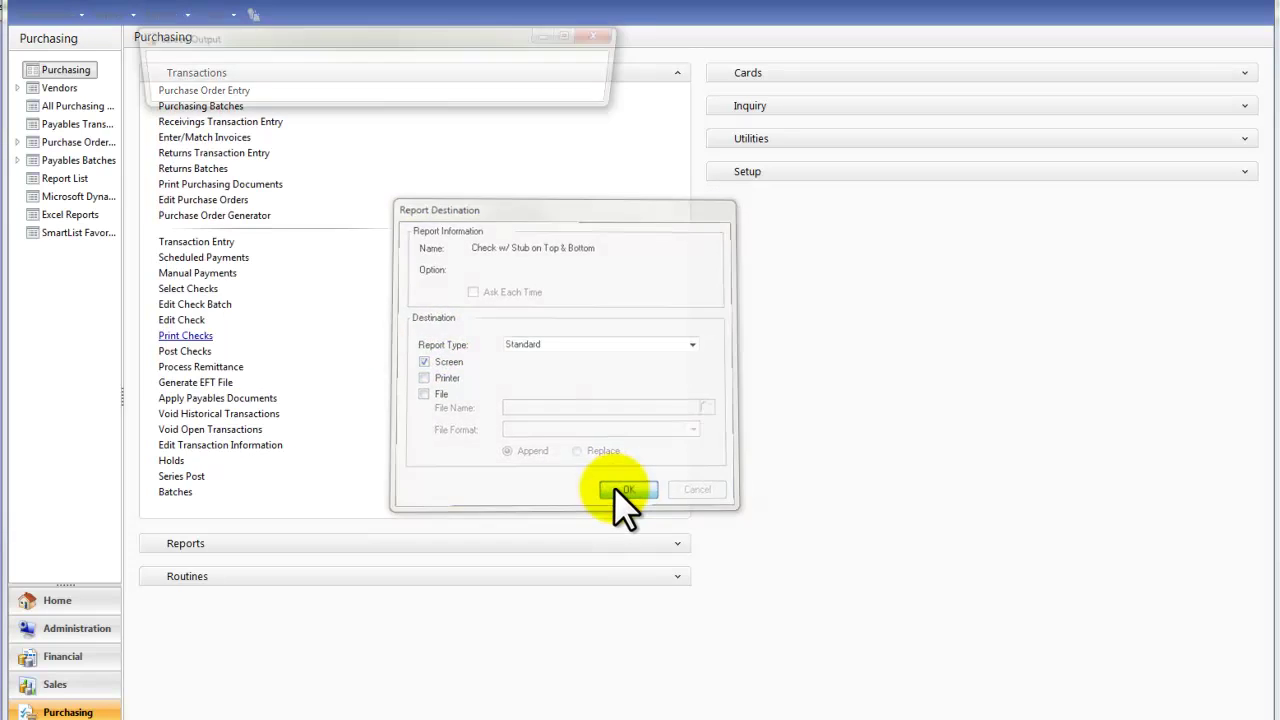
{"action": "left_click", "coordinate": [660, 440]}
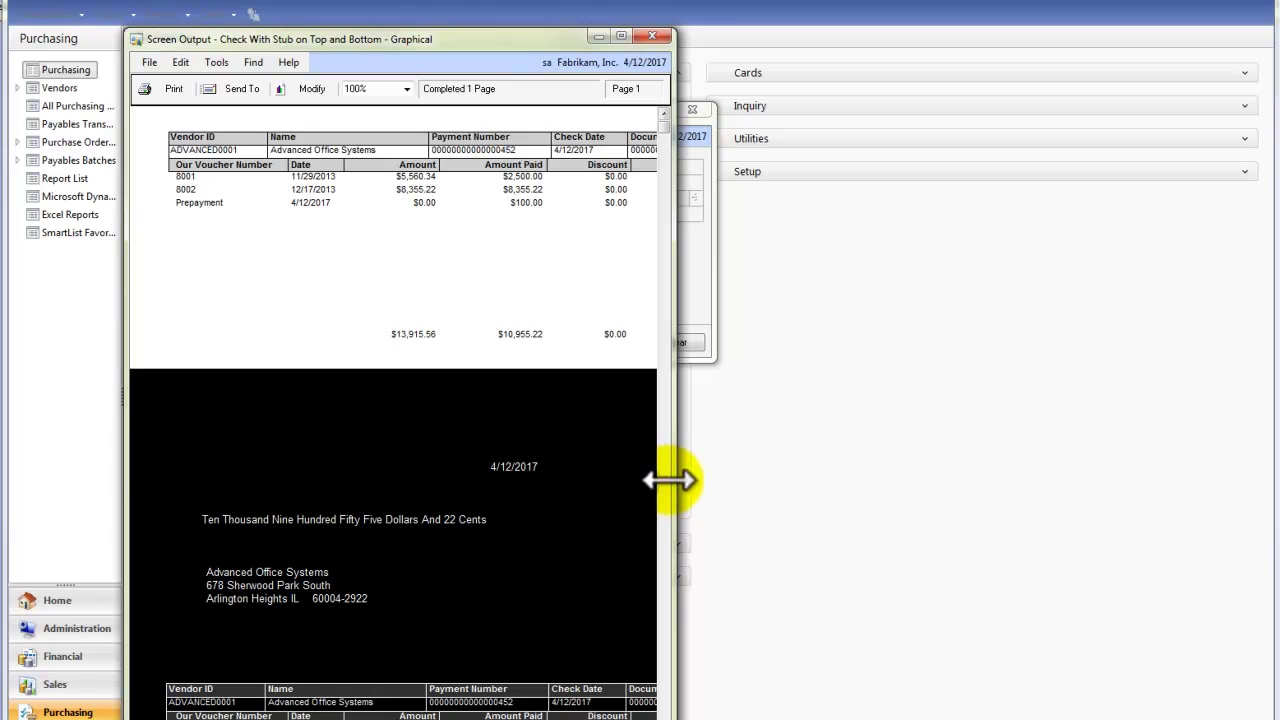
{"action": "scroll", "coordinate": [663, 497], "scroll_direction": "down", "scroll_amount": 3}
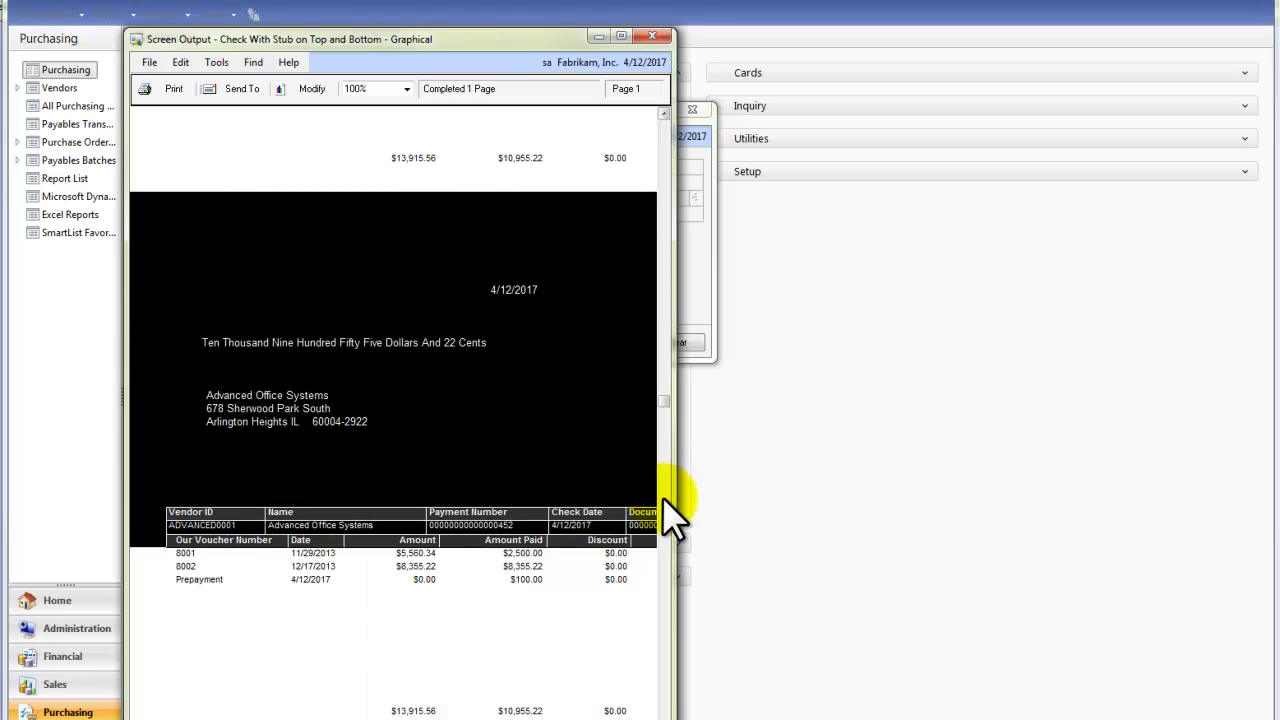
{"action": "scroll", "coordinate": [669, 164], "scroll_direction": "up", "scroll_amount": 3}
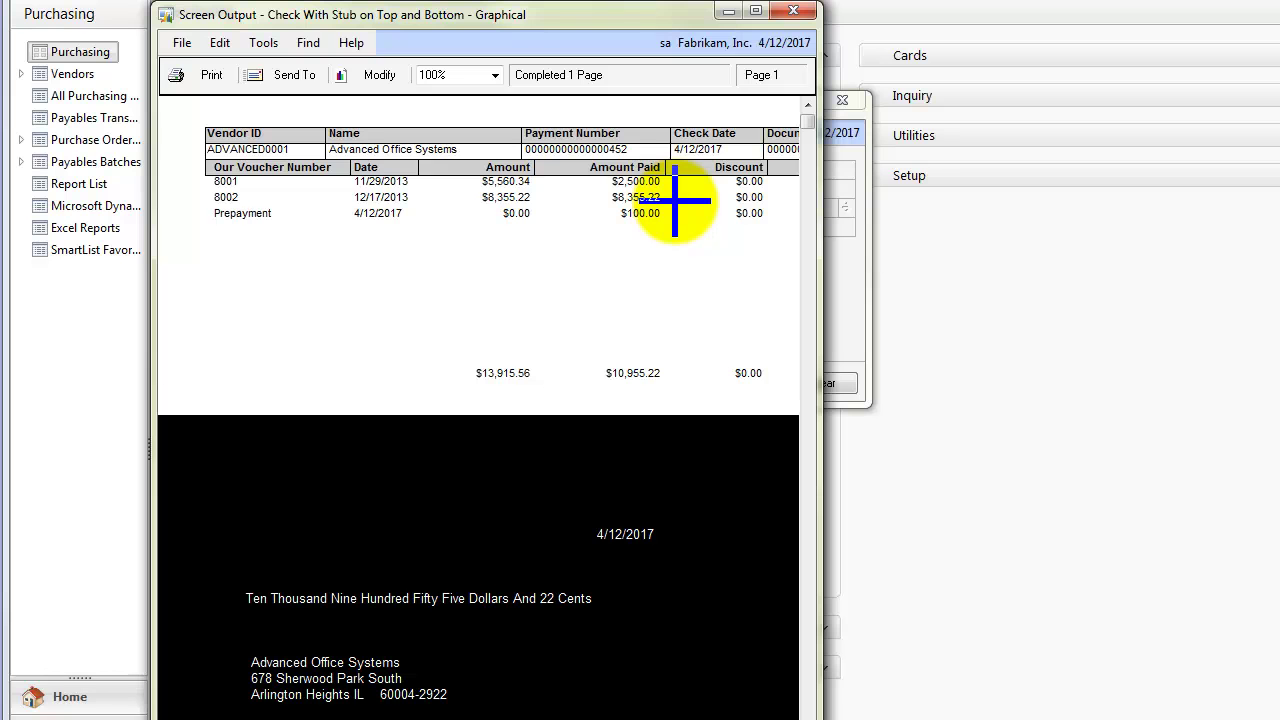
{"action": "left_click", "coordinate": [794, 11]}
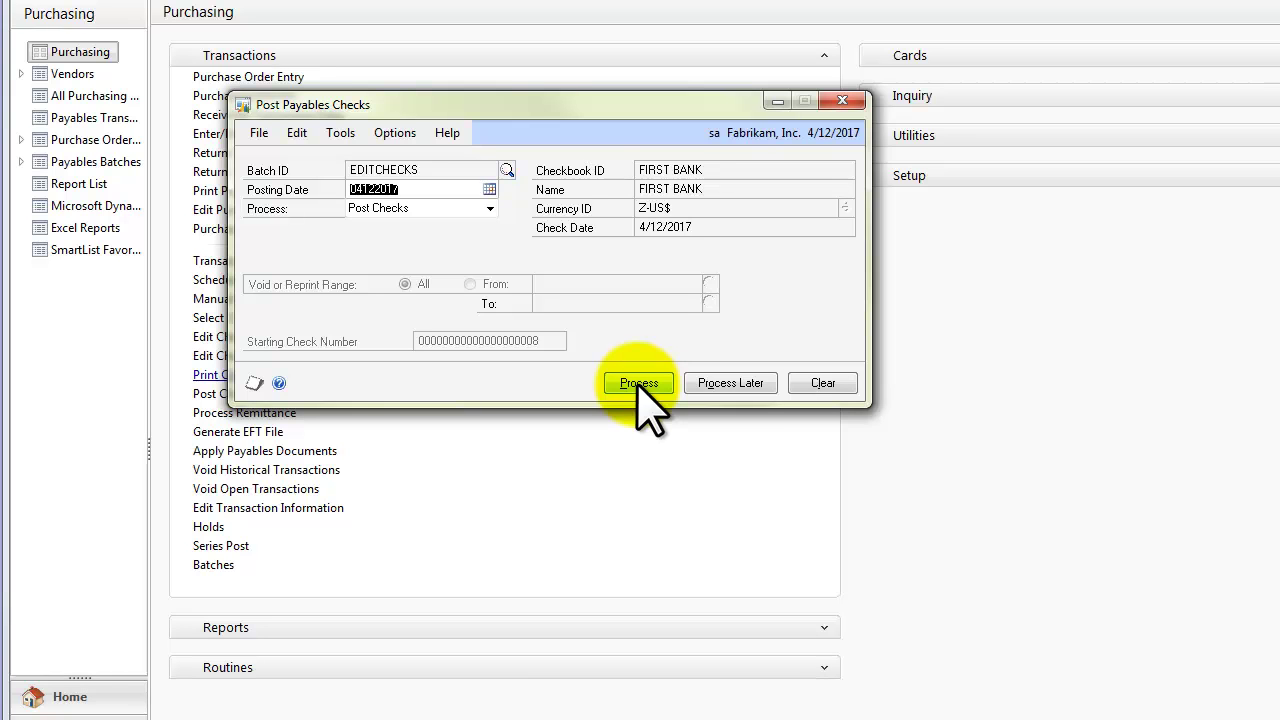
Review the processing options for the printed EDITCHECKS batch, keep Post Checks and process it.
{"action": "left_click", "coordinate": [489, 208]}
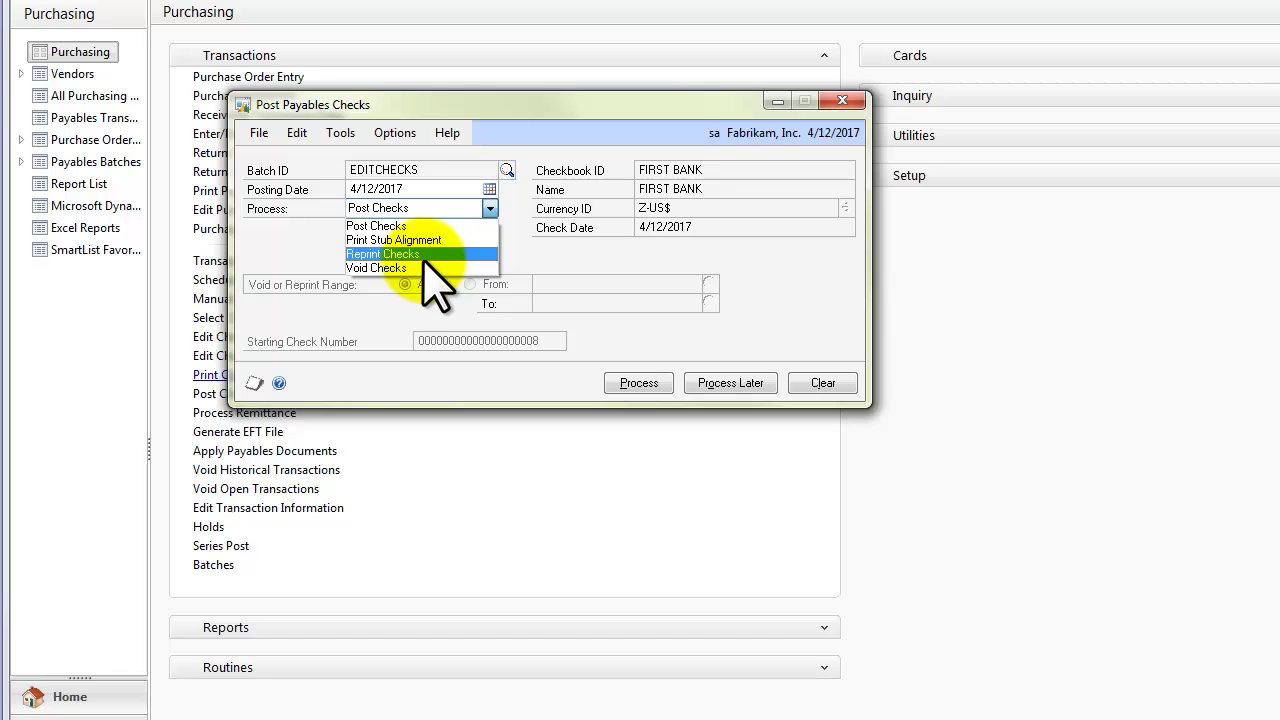
{"action": "left_click", "coordinate": [378, 226]}
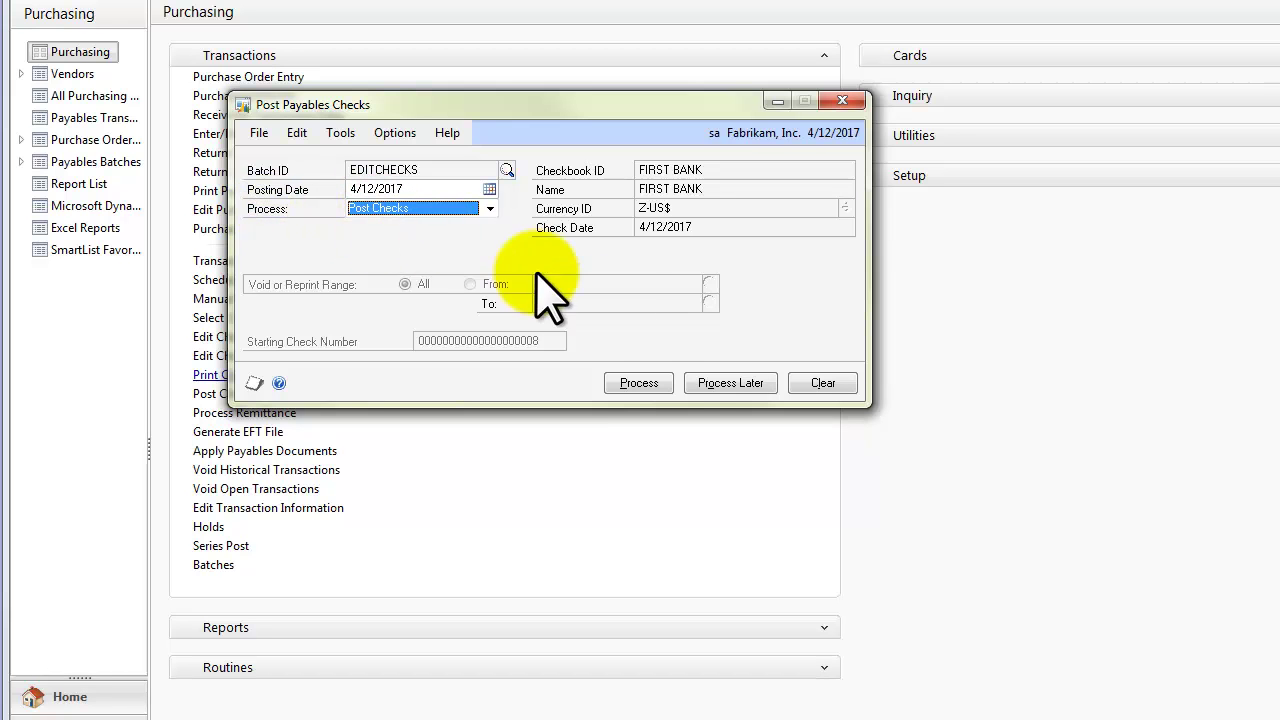
{"action": "left_click", "coordinate": [637, 382]}
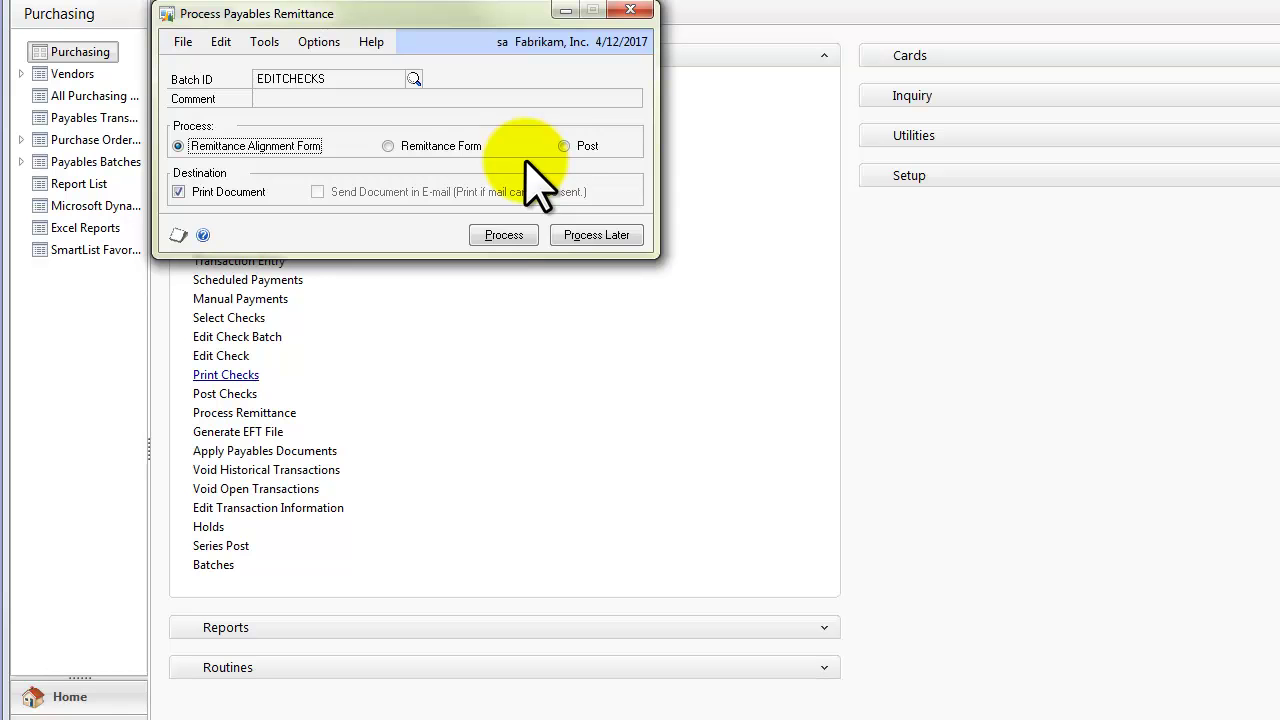
Process the EDITCHECKS remittance with the Post option and continue without printing the remittance form.
{"action": "left_click", "coordinate": [566, 148]}
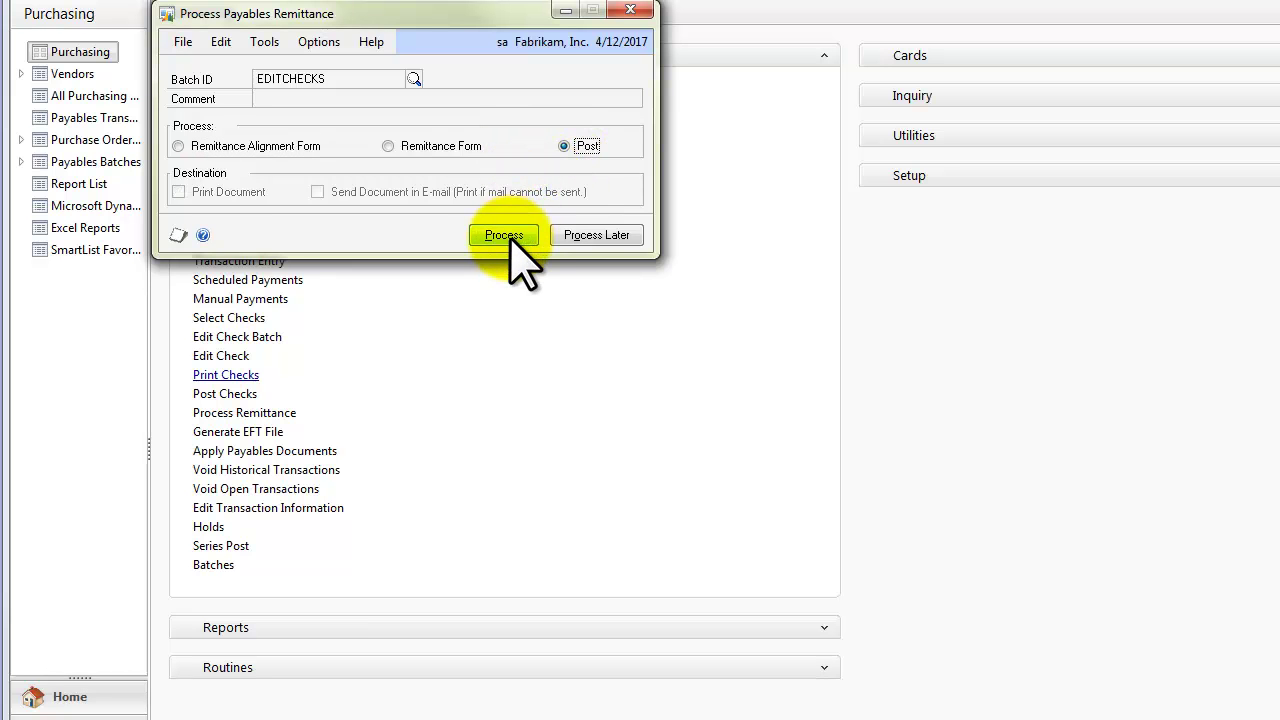
{"action": "left_click", "coordinate": [505, 236]}
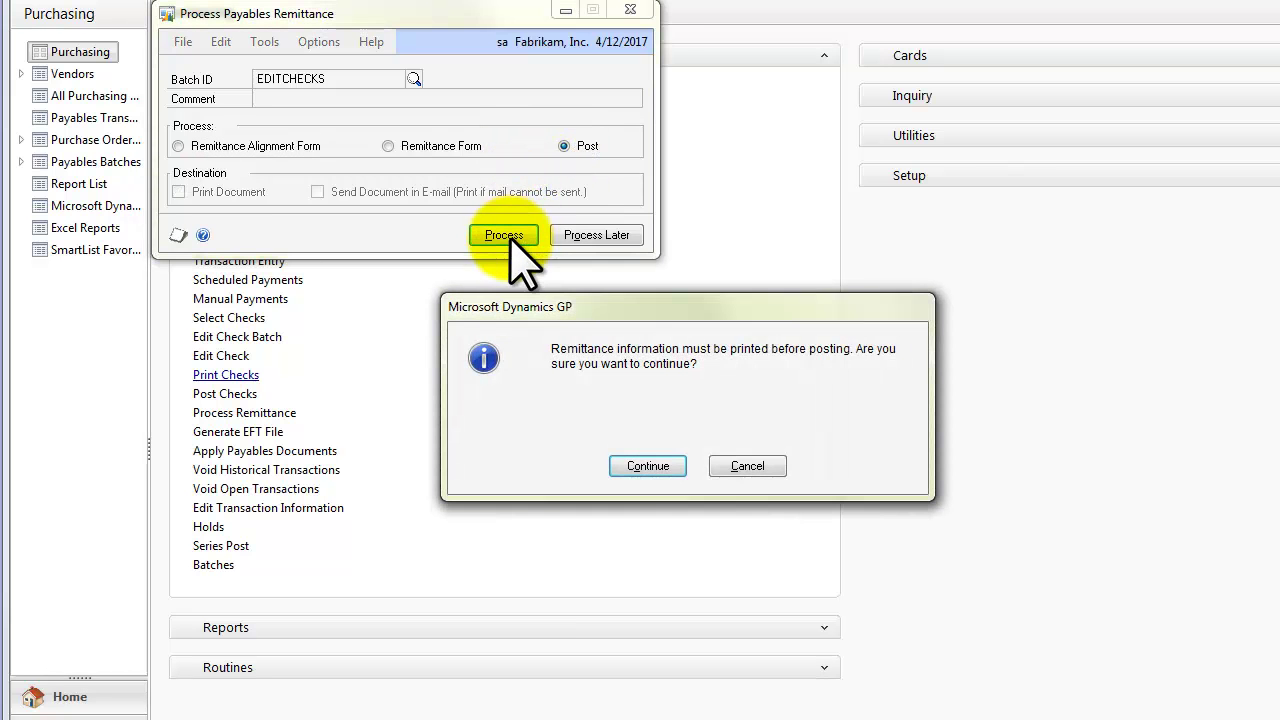
{"action": "left_click", "coordinate": [650, 466]}
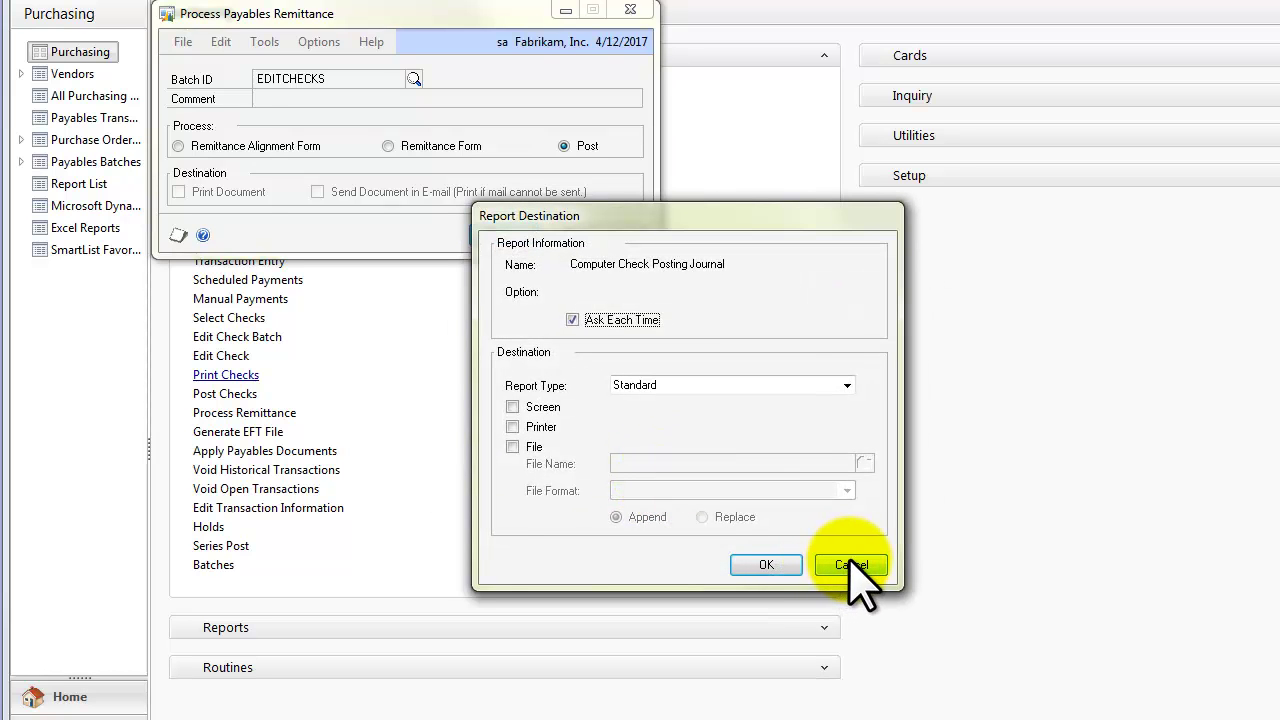
Send the Computer Check Posting Journal to the screen only and cancel the remaining posting report prompts.
{"action": "left_click", "coordinate": [530, 407]}
{"action": "left_click", "coordinate": [762, 564]}
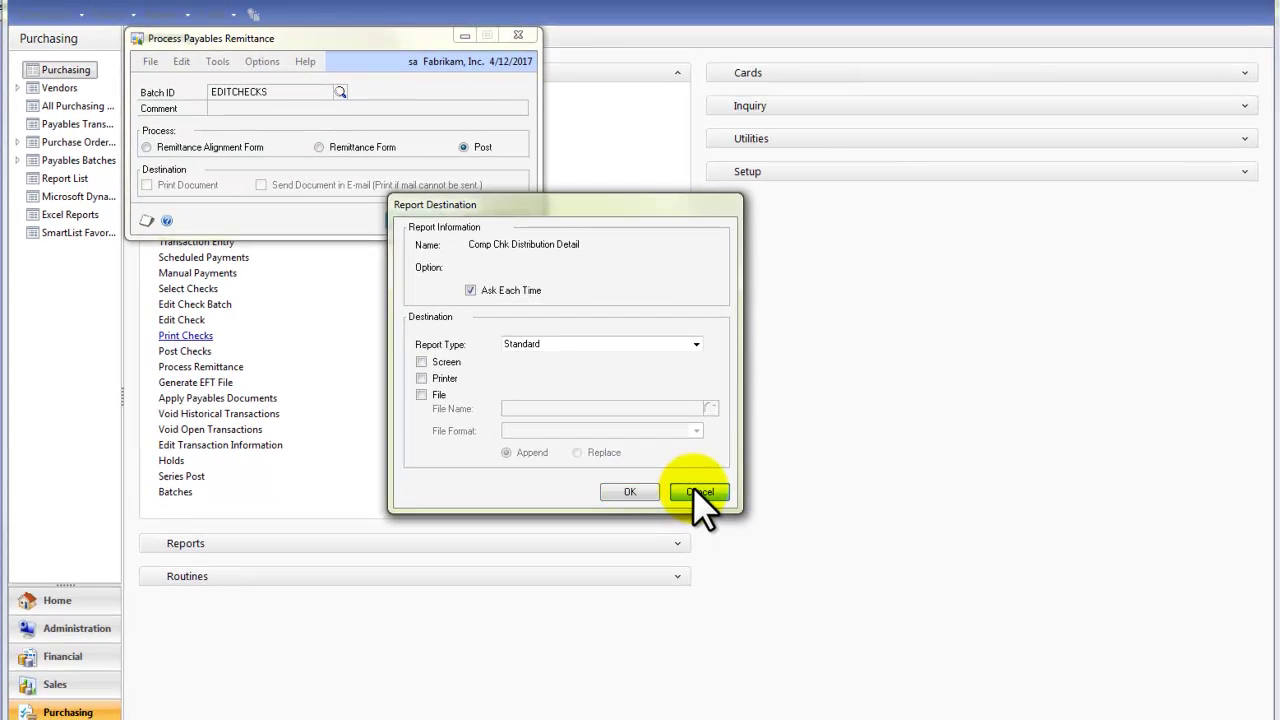
{"action": "left_click", "coordinate": [699, 492]}
{"action": "left_click", "coordinate": [699, 492]}
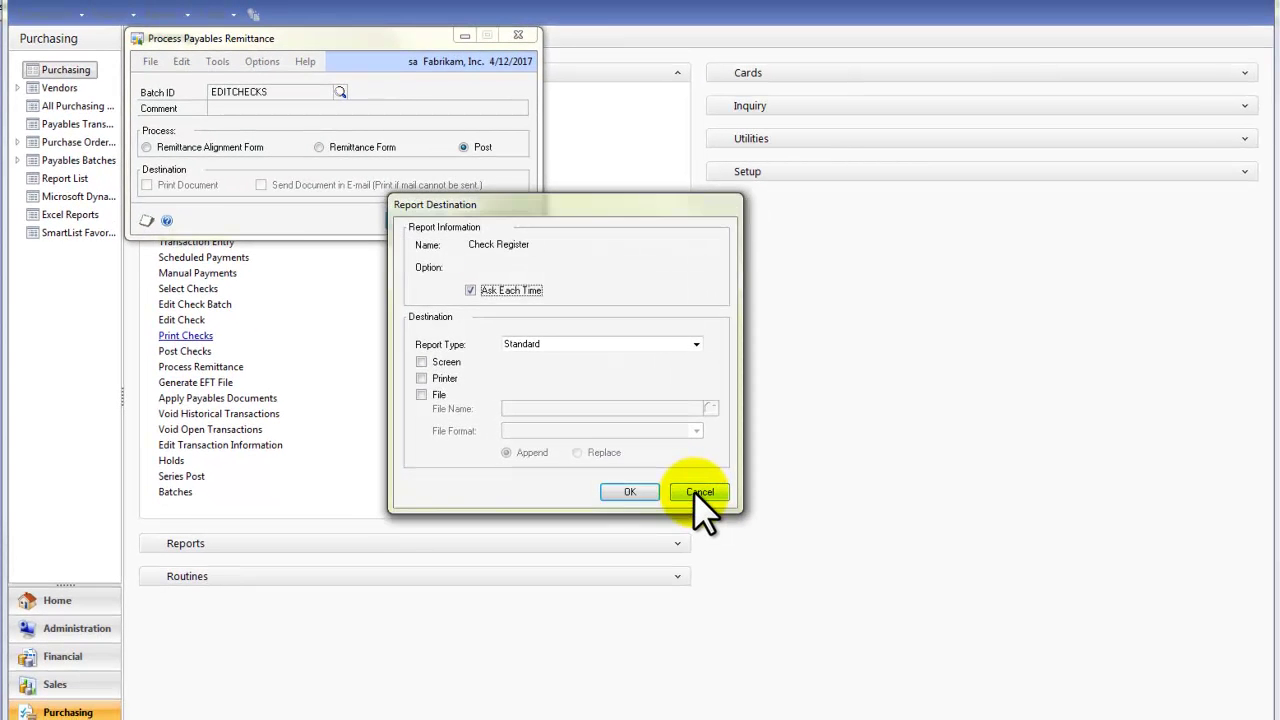
{"action": "left_click", "coordinate": [699, 492]}
{"action": "left_click", "coordinate": [699, 492]}
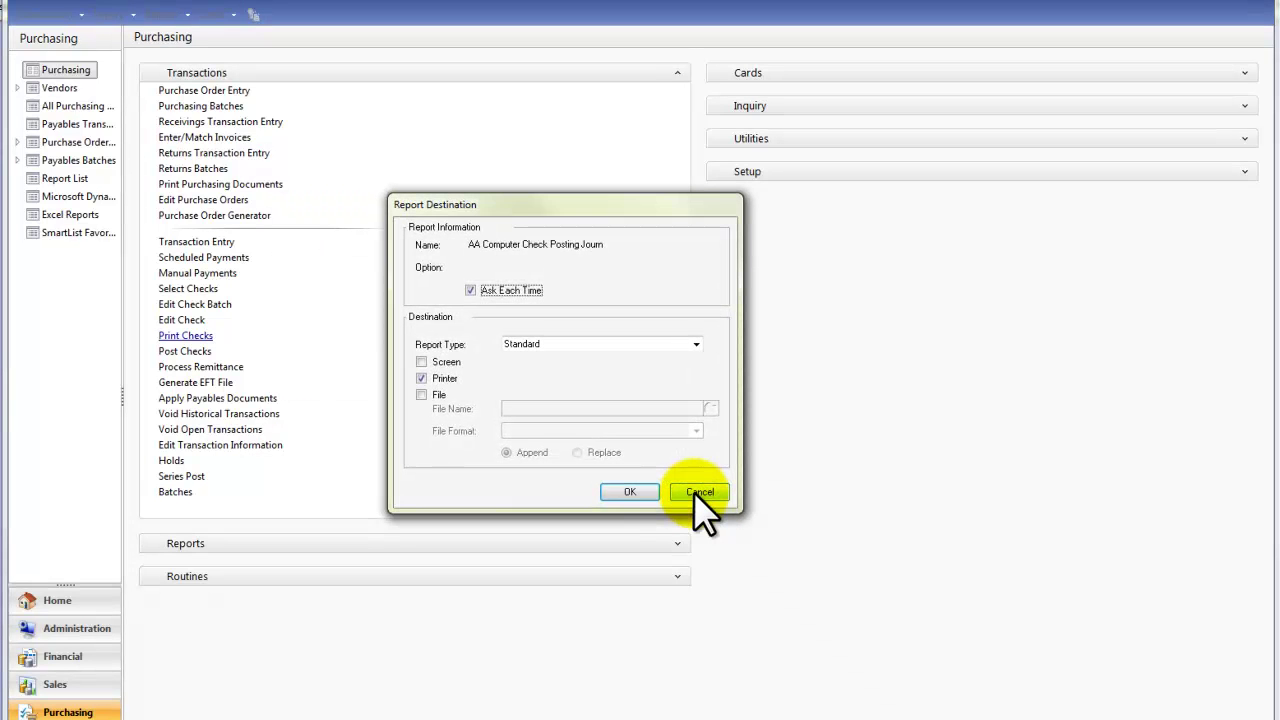
{"action": "left_click", "coordinate": [699, 492]}
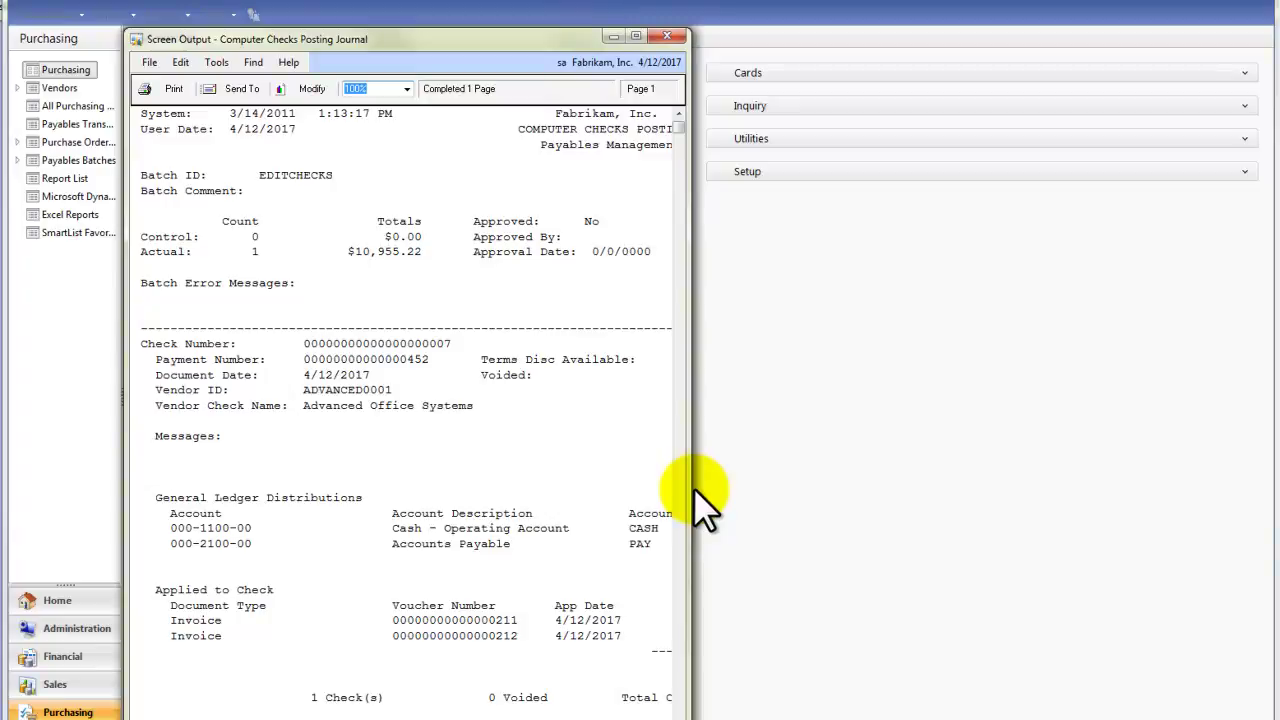